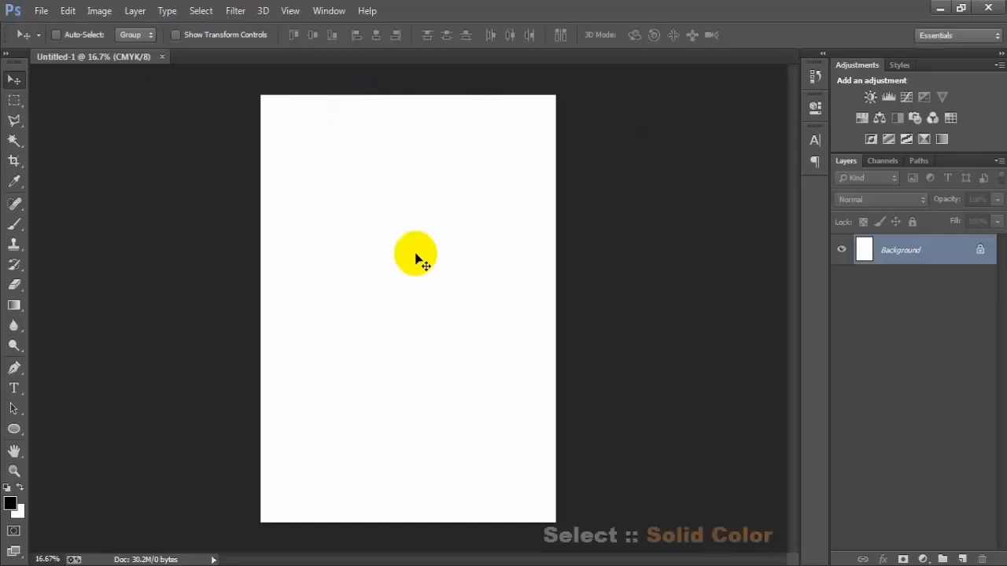
# Add a Solid Color fill layer in dark grey 4c4c4c above the Background.
pyautogui.click(923, 559)
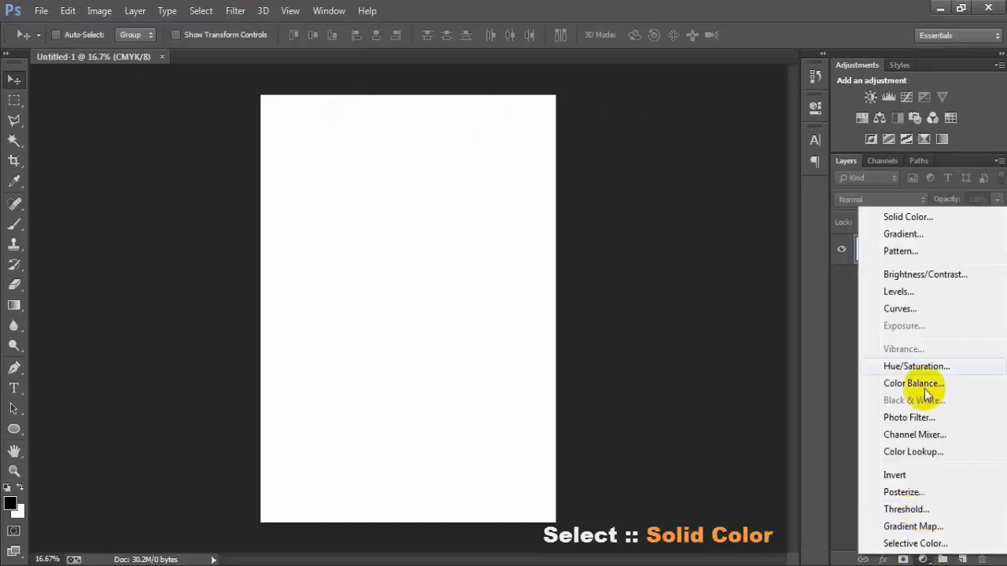
pyautogui.click(908, 217)
pyautogui.moveTo(428, 291); pyautogui.dragTo(373, 290)
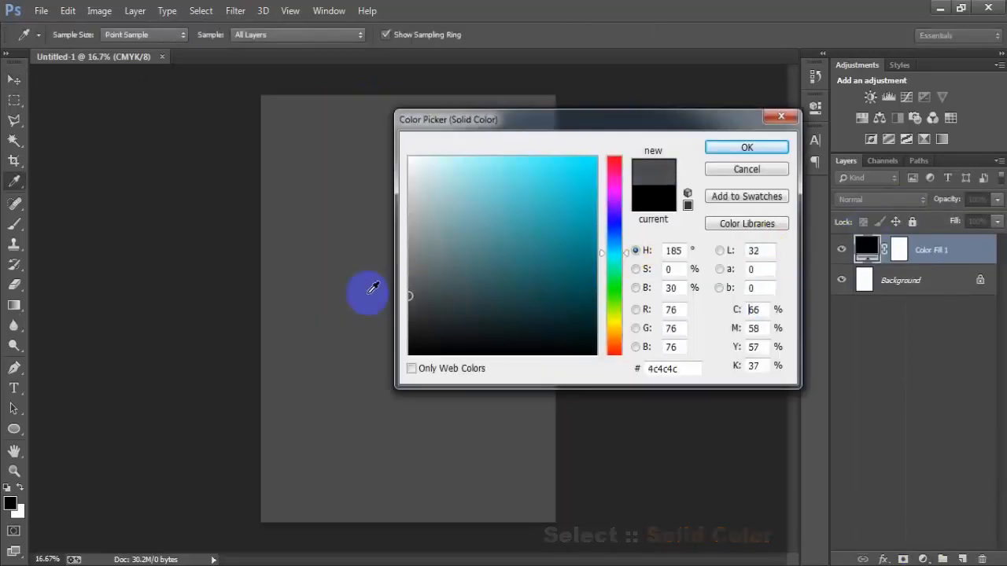
pyautogui.click(716, 149)
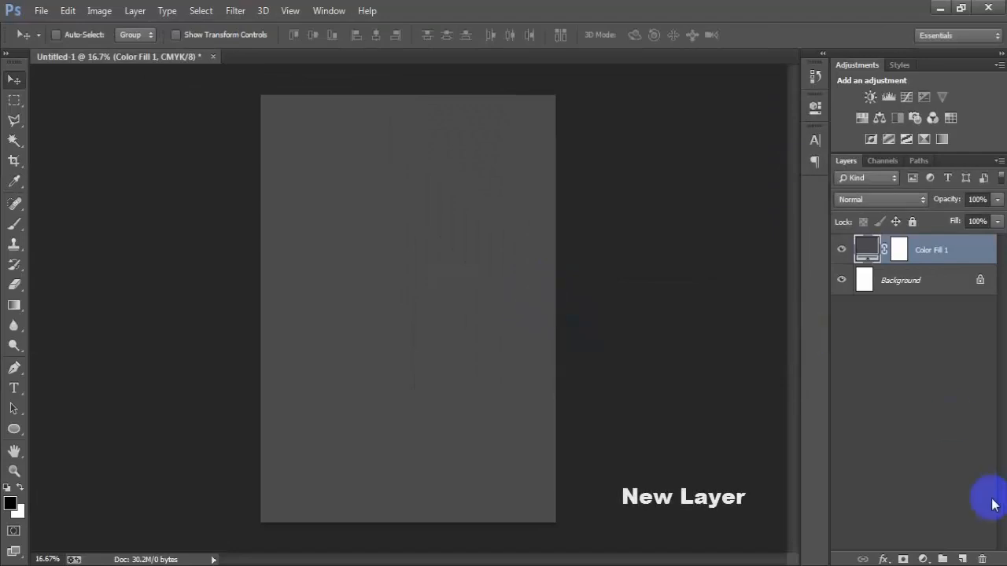
# Add a new layer with the horizontal text "Coffee" and move it to the upper middle of the canvas.
pyautogui.click(962, 558)
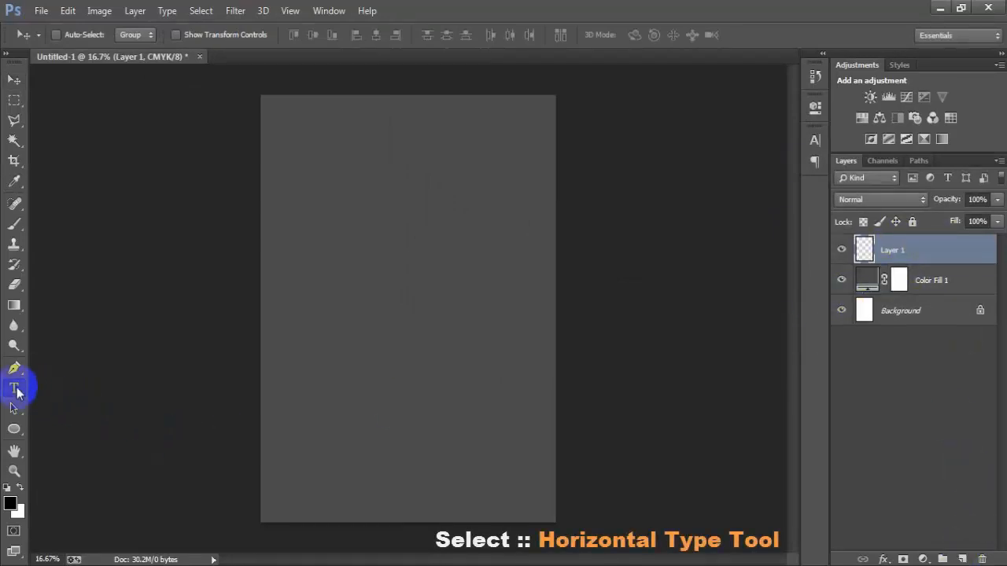
pyautogui.moveTo(17, 391); pyautogui.dragTo(65, 387)
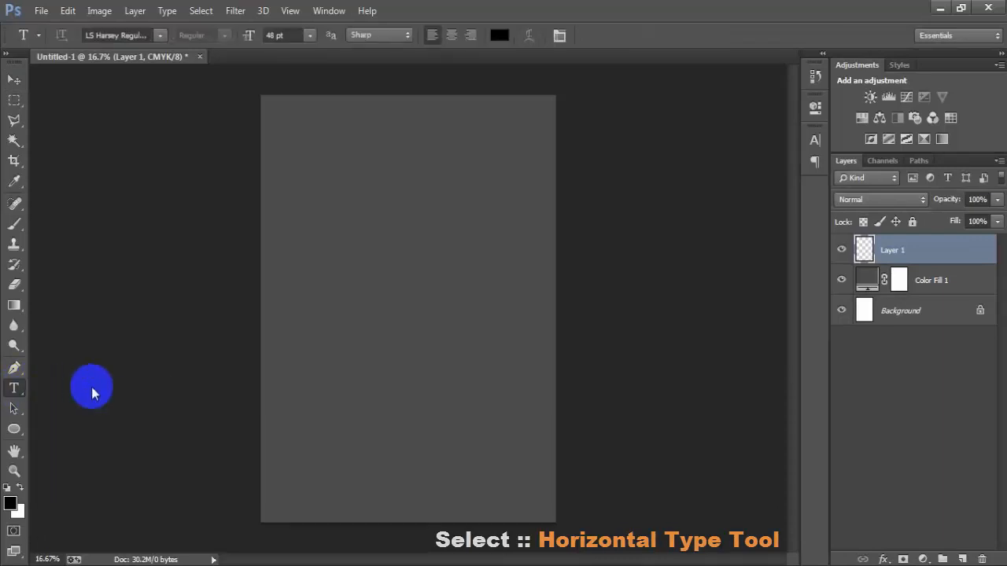
pyautogui.click(370, 225)
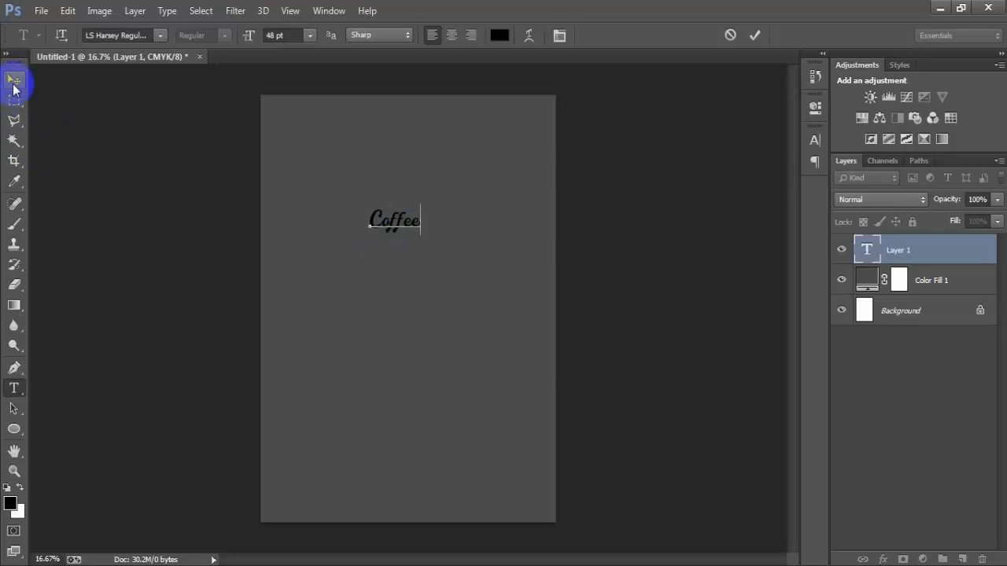
pyautogui.click(14, 83)
pyautogui.moveTo(385, 249); pyautogui.dragTo(417, 201)
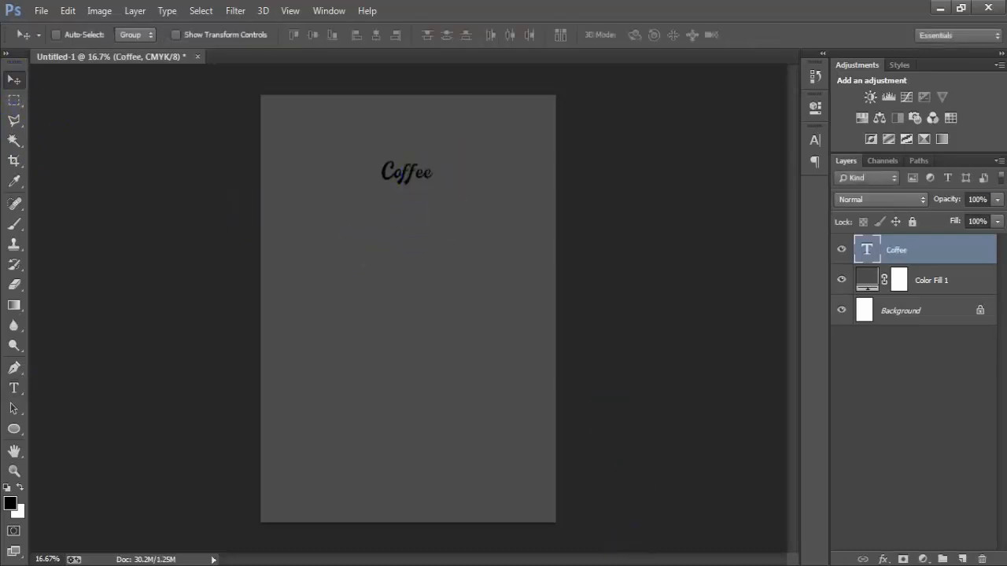
# Scale the Coffee text proportionally from its centre to about 465% so it nearly spans the canvas width.
pyautogui.hotkey('ctrl', 't')
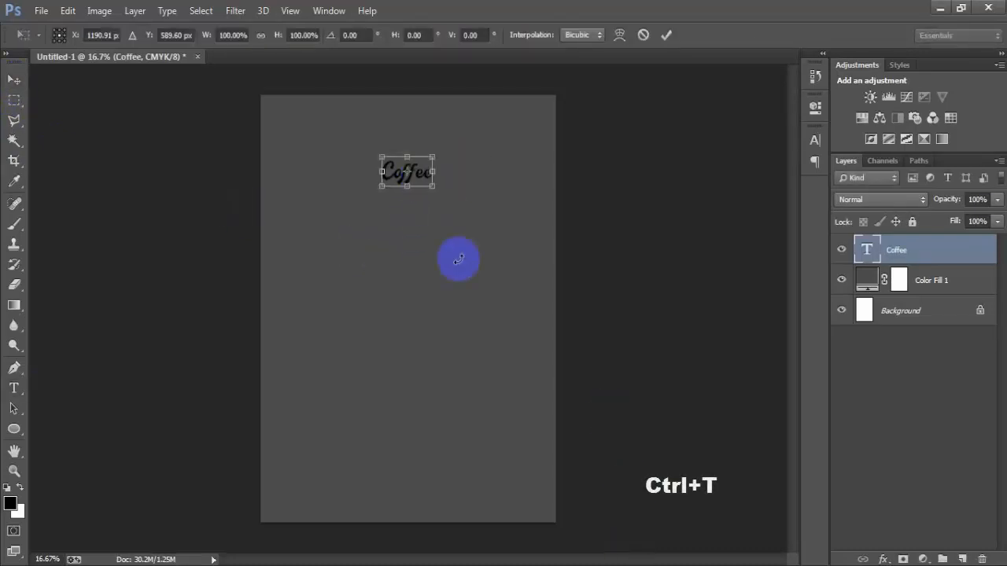
pyautogui.moveTo(431, 185); pyautogui.dragTo(504, 285)
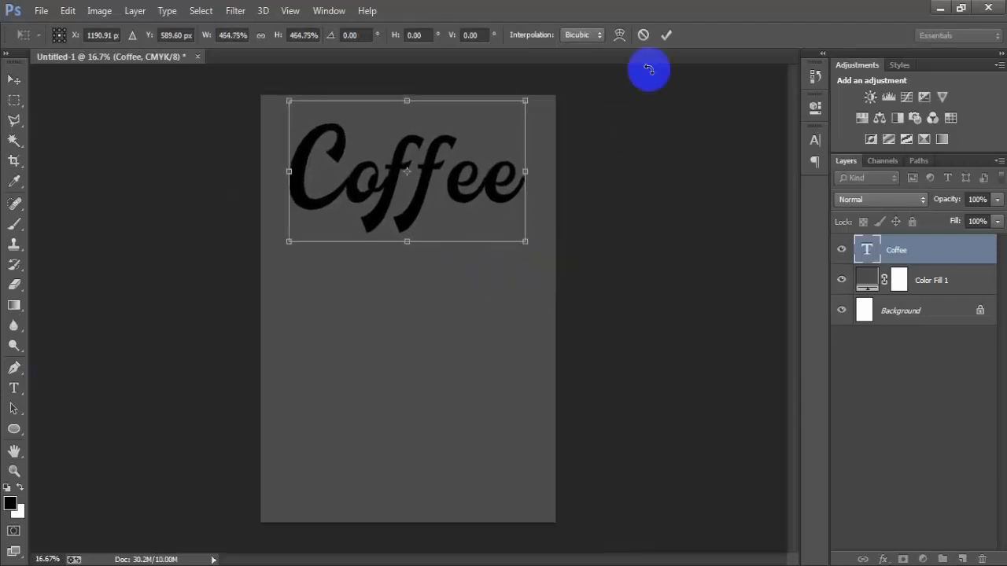
pyautogui.click(666, 35)
# Try to centre the Coffee text horizontally against the Background layer.
pyautogui.keyDown('ctrl'); pyautogui.click(917, 328); pyautogui.keyUp('ctrl')
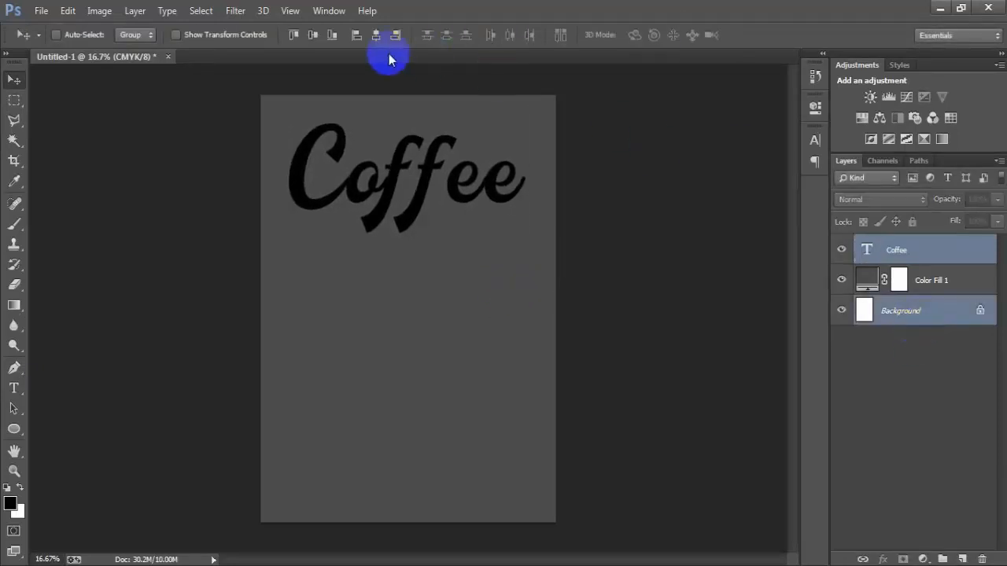
pyautogui.click(377, 36)
pyautogui.click(872, 255)
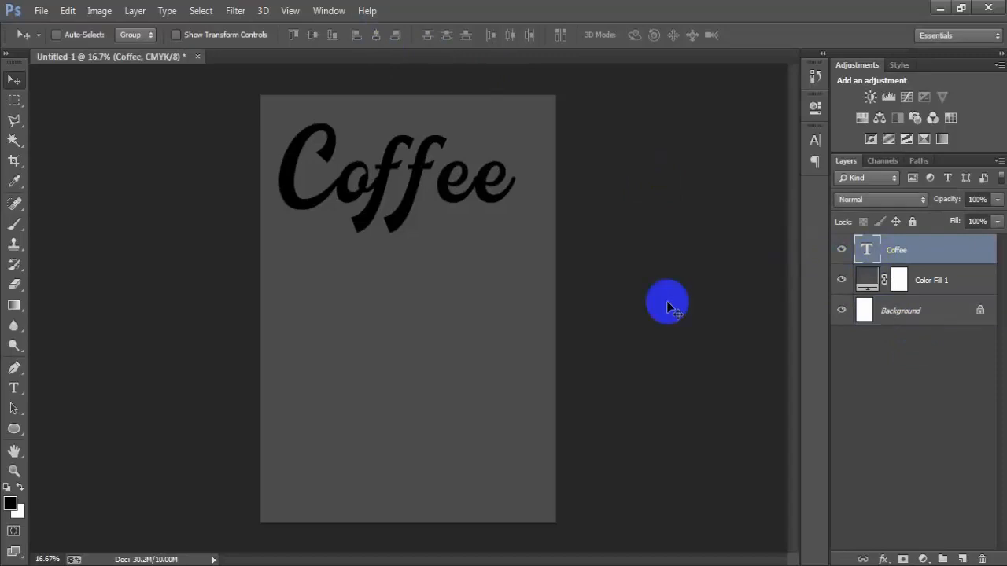
pyautogui.hotkey('ctrl', 'z')
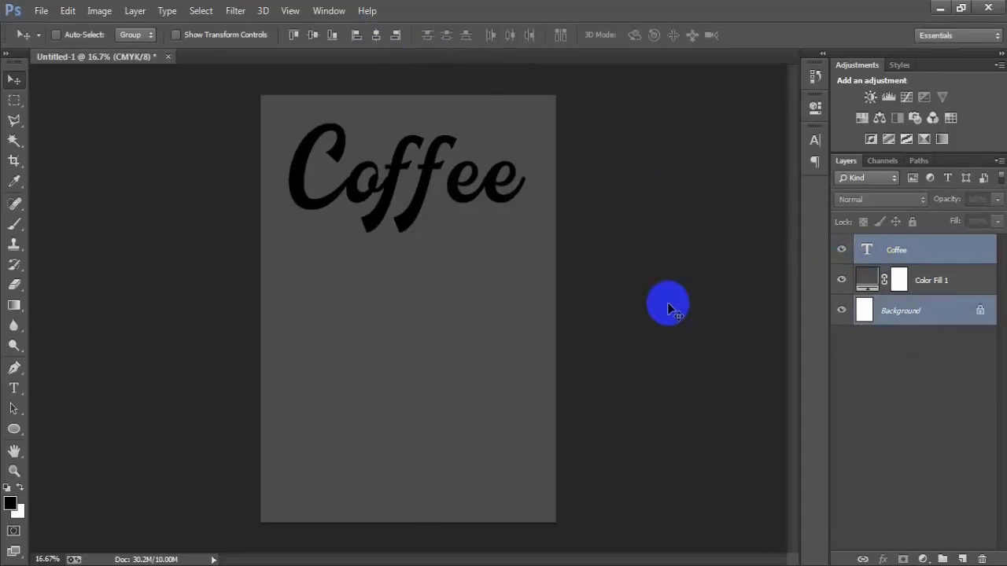
# Set the Coffee text colour to orange F5A900.
pyautogui.click(862, 252)
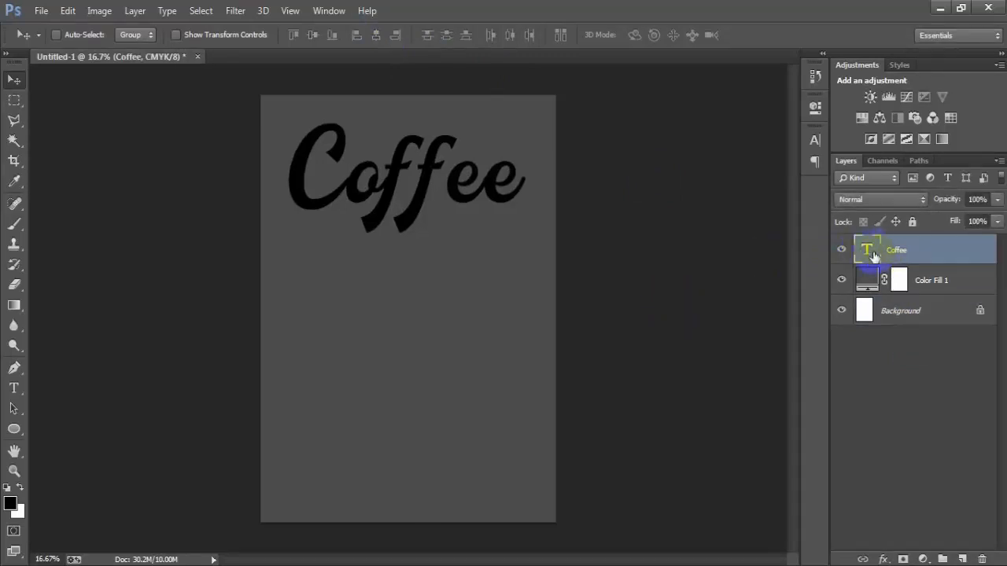
pyautogui.click(815, 142)
pyautogui.click(768, 228)
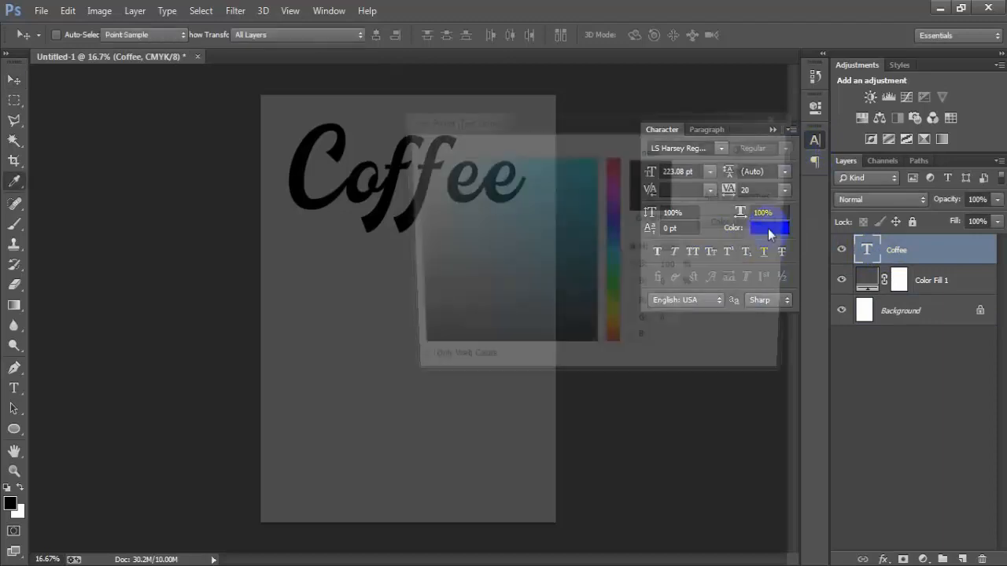
pyautogui.click(681, 370)
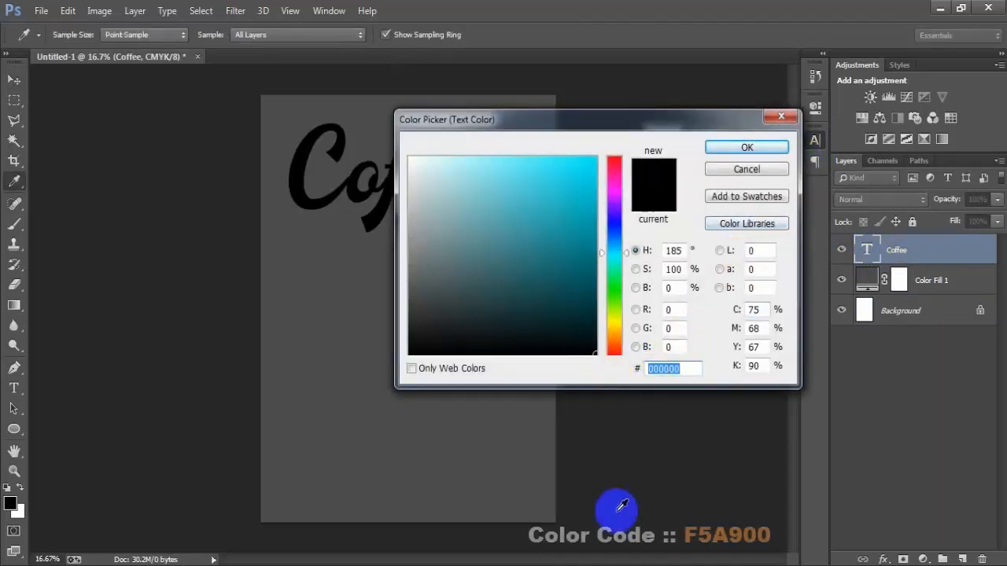
pyautogui.write('F')
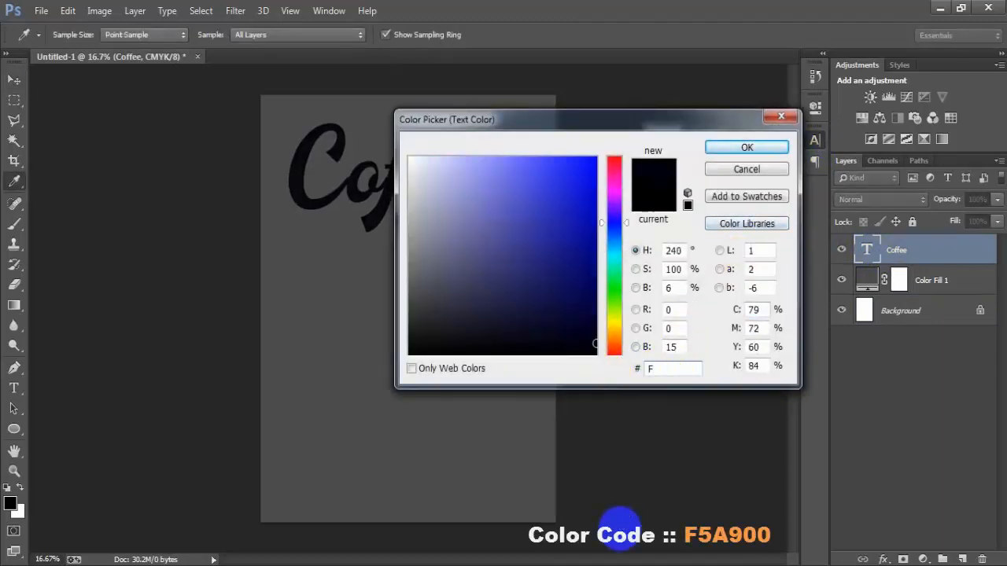
pyautogui.write('5A900')
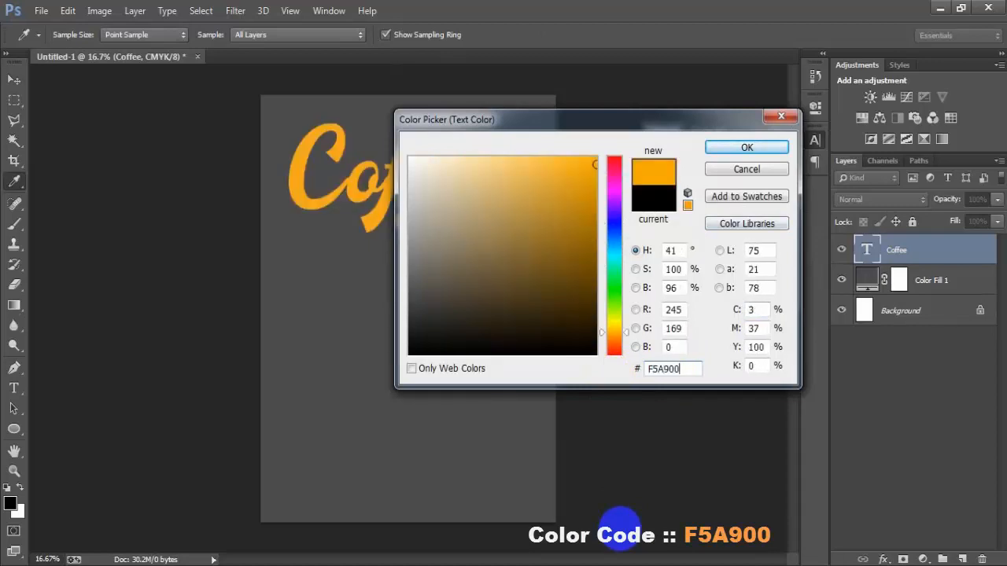
pyautogui.moveTo(705, 370); pyautogui.dragTo(575, 379)
pyautogui.click(771, 149)
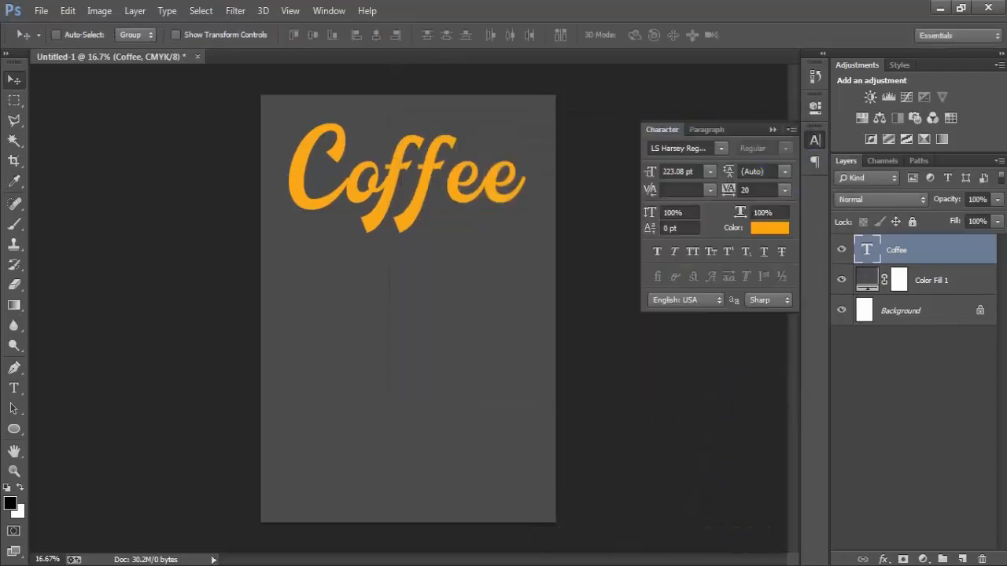
pyautogui.click(770, 129)
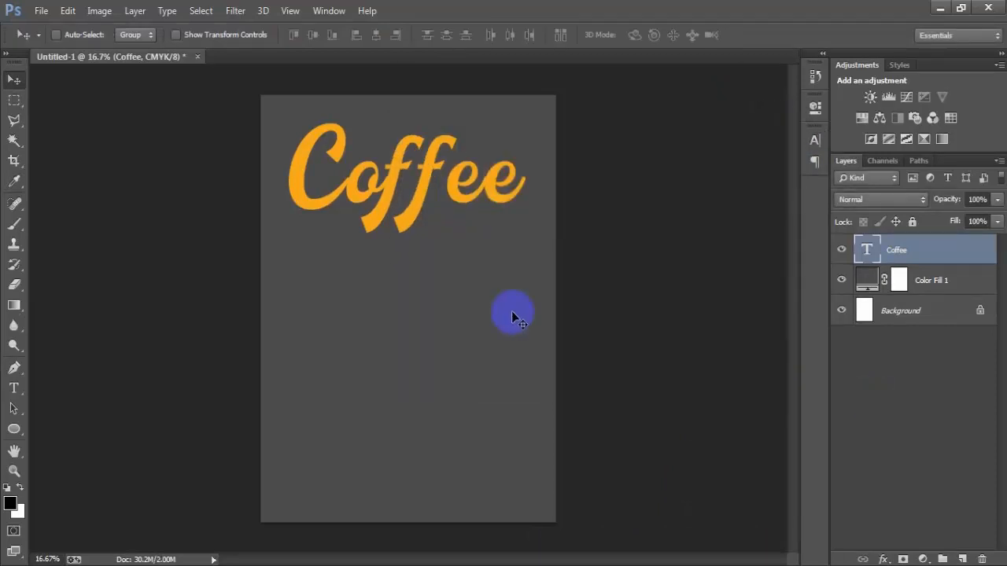
# Open the ornament file 00001 (4).eps, rasterized at a resolution of 300 pixels/inch.
pyautogui.click(43, 13)
pyautogui.click(48, 40)
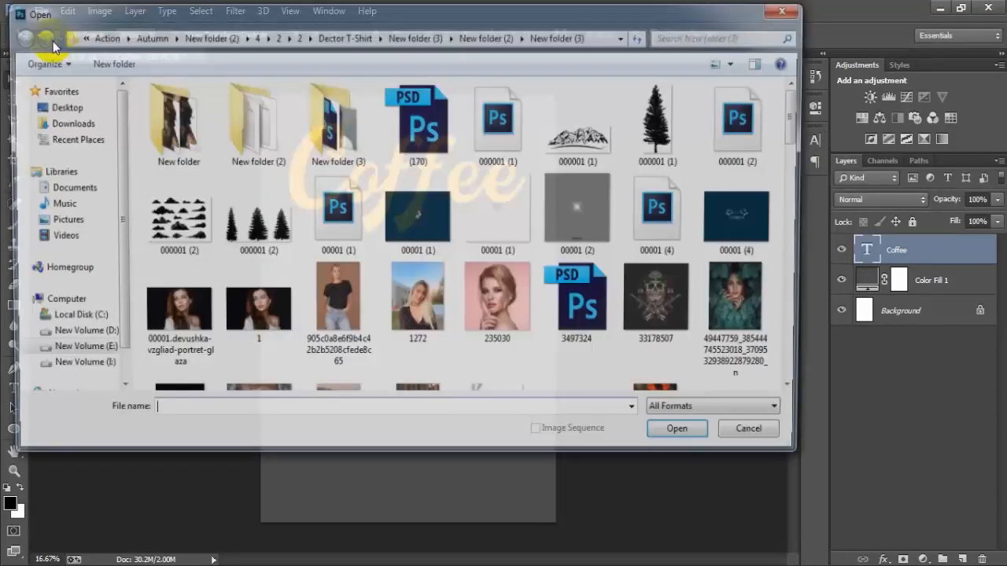
pyautogui.click(652, 233)
pyautogui.click(677, 437)
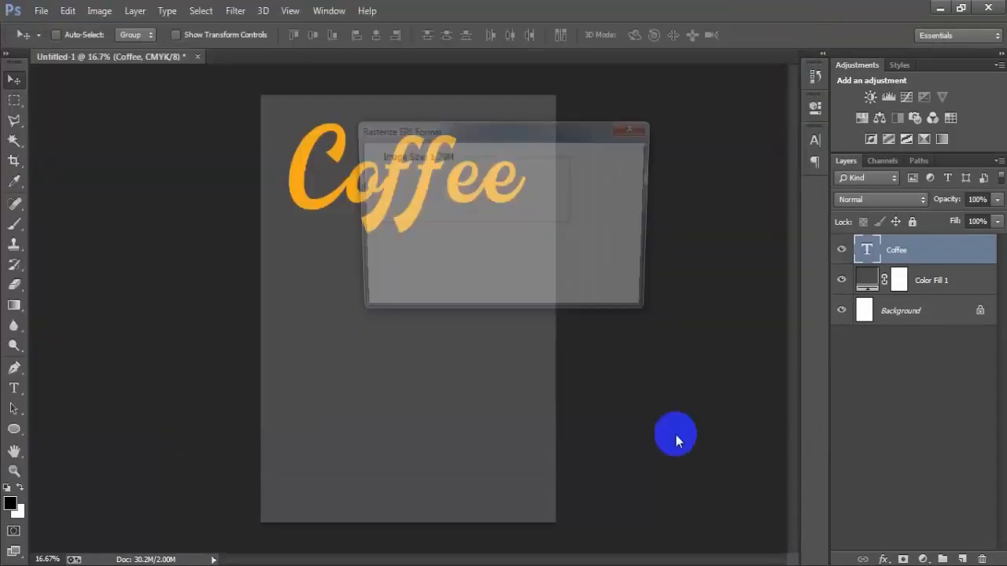
pyautogui.doubleClick(419, 244)
pyautogui.write('30')
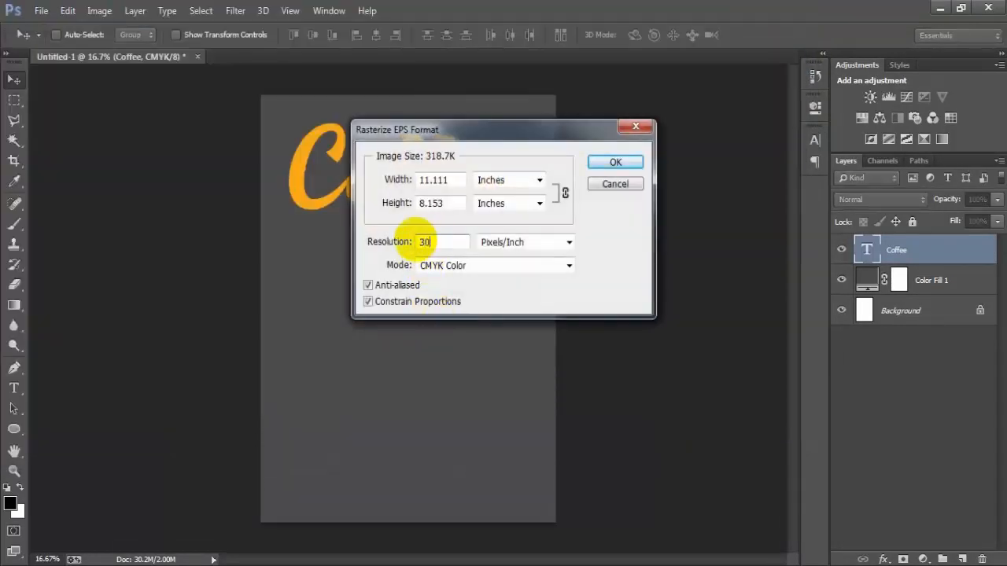
pyautogui.write('0')
pyautogui.press('Return')
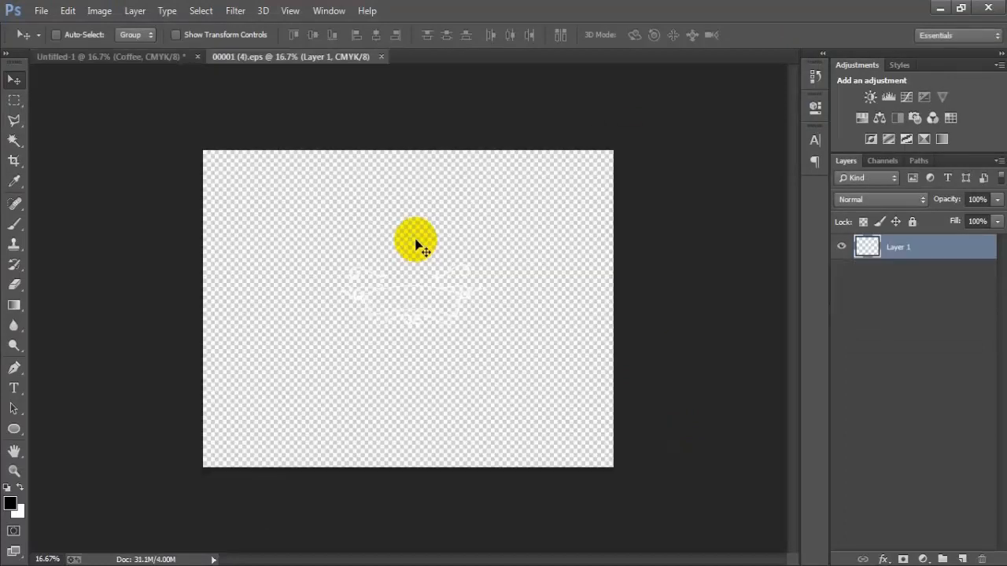
# Bring the white banner ornament into the Coffee document and close the EPS file.
pyautogui.moveTo(414, 292)
pyautogui.mouseDown()
pyautogui.moveTo(96, 66)
pyautogui.moveTo(337, 316)
pyautogui.moveTo(388, 315)
pyautogui.moveTo(420, 271)
pyautogui.moveTo(431, 288)
pyautogui.mouseUp()
pyautogui.click(384, 56)
pyautogui.click(505, 229)
# Enlarge the banner ornament to about 157%, place it just beneath the Coffee text and centre it horizontally against the Background.
pyautogui.hotkey('ctrl', 't')
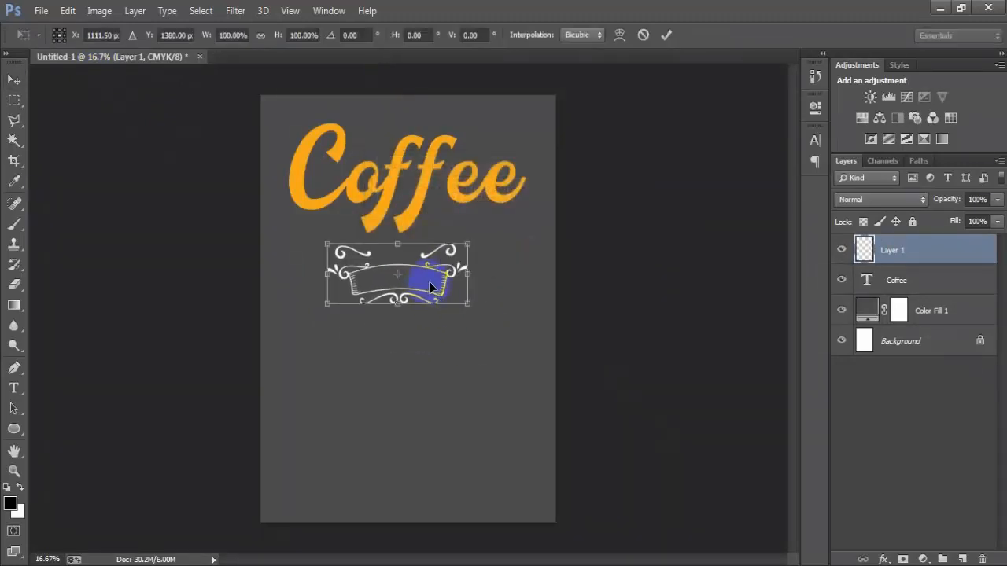
pyautogui.moveTo(469, 304); pyautogui.dragTo(515, 349)
pyautogui.moveTo(483, 308)
pyautogui.mouseDown()
pyautogui.moveTo(489, 298)
pyautogui.moveTo(512, 307)
pyautogui.moveTo(473, 300)
pyautogui.moveTo(475, 291)
pyautogui.mouseUp()
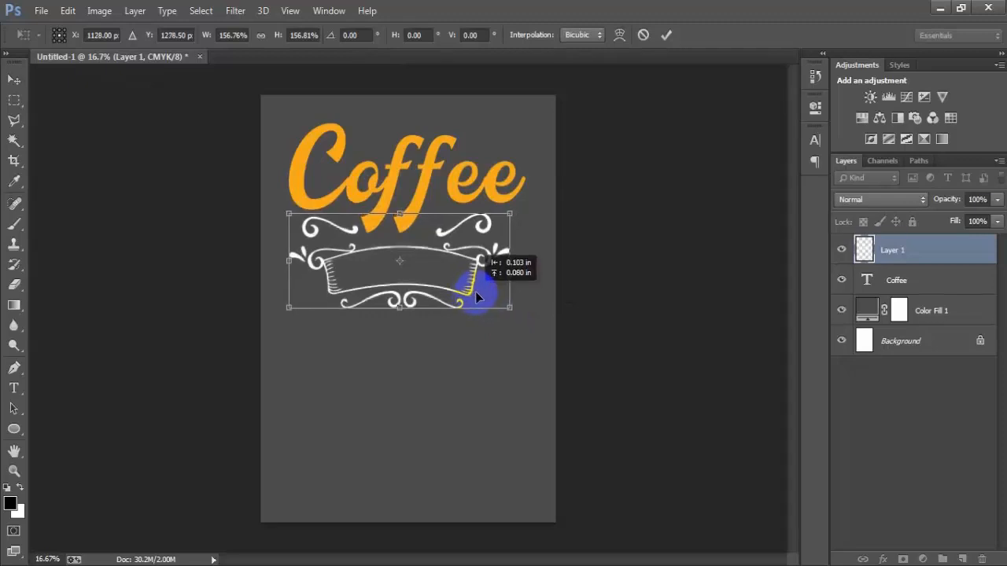
pyautogui.click(665, 35)
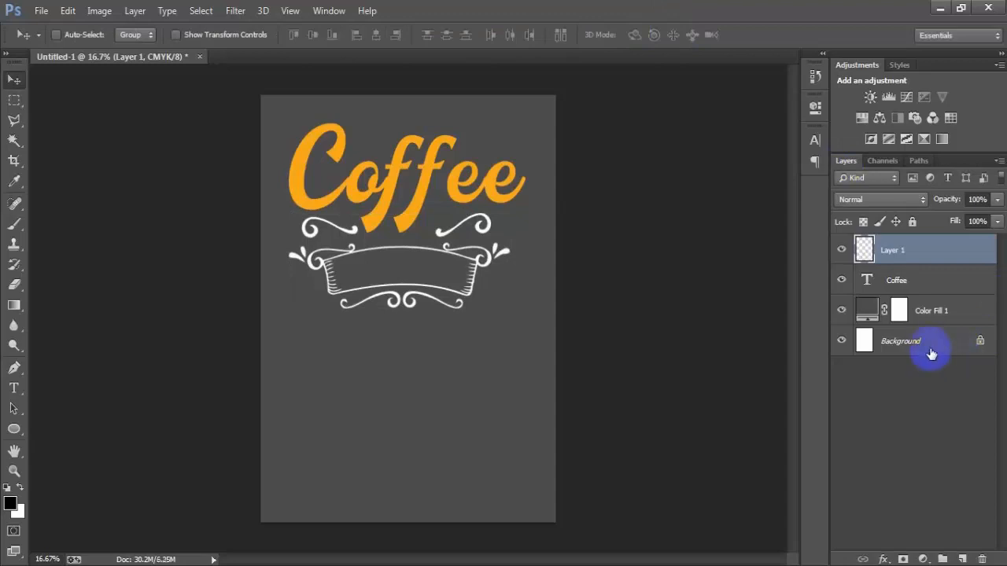
pyautogui.keyDown('ctrl'); pyautogui.click(928, 343); pyautogui.keyUp('ctrl')
pyautogui.click(377, 34)
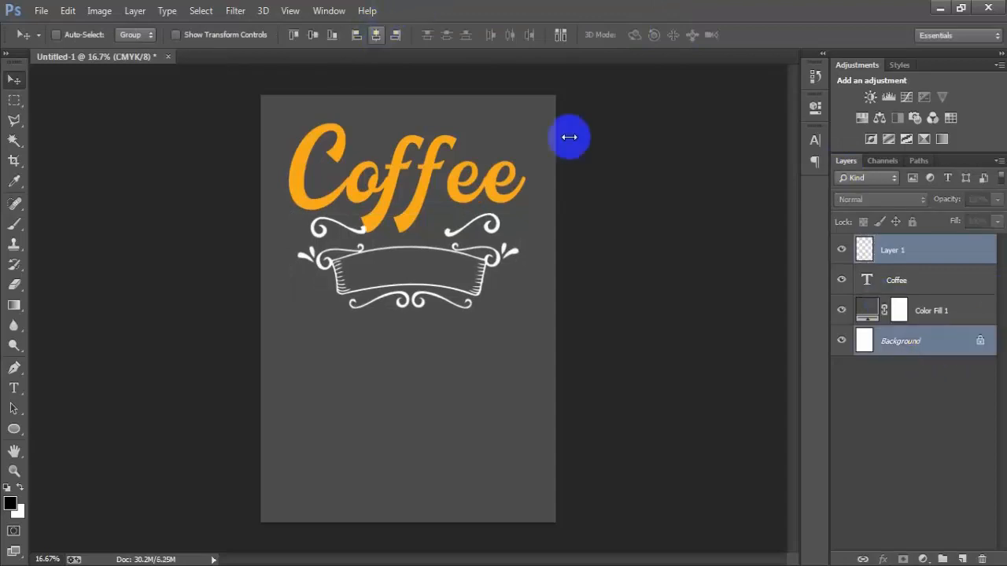
# Nudge the Coffee text slightly right and down so it sits centred closely above the banner ornament.
pyautogui.click(939, 280)
pyautogui.hotkey('shift', 'Right')
pyautogui.hotkey('shift', 'Right')
pyautogui.hotkey('shift', 'Right')
pyautogui.hotkey('shift', 'Right')
pyautogui.hotkey('shift', 'Right')
pyautogui.hotkey('shift', 'Right')
pyautogui.hotkey('shift', 'Right')
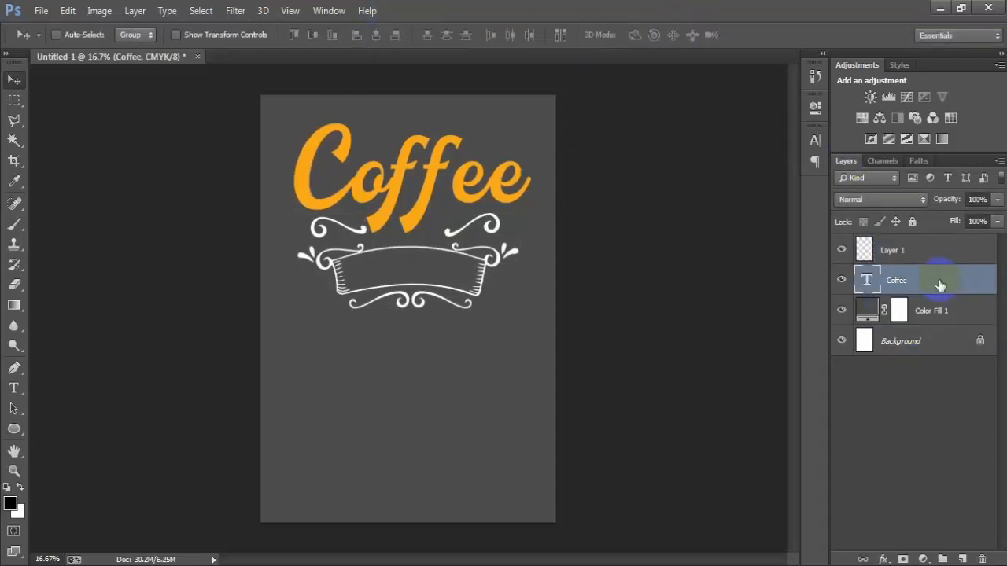
pyautogui.hotkey('shift', 'Down')
pyautogui.hotkey('shift', 'Down')
pyautogui.hotkey('shift', 'Down')
pyautogui.hotkey('shift', 'Left')
pyautogui.hotkey('shift', 'Left')
pyautogui.hotkey('shift', 'Left')
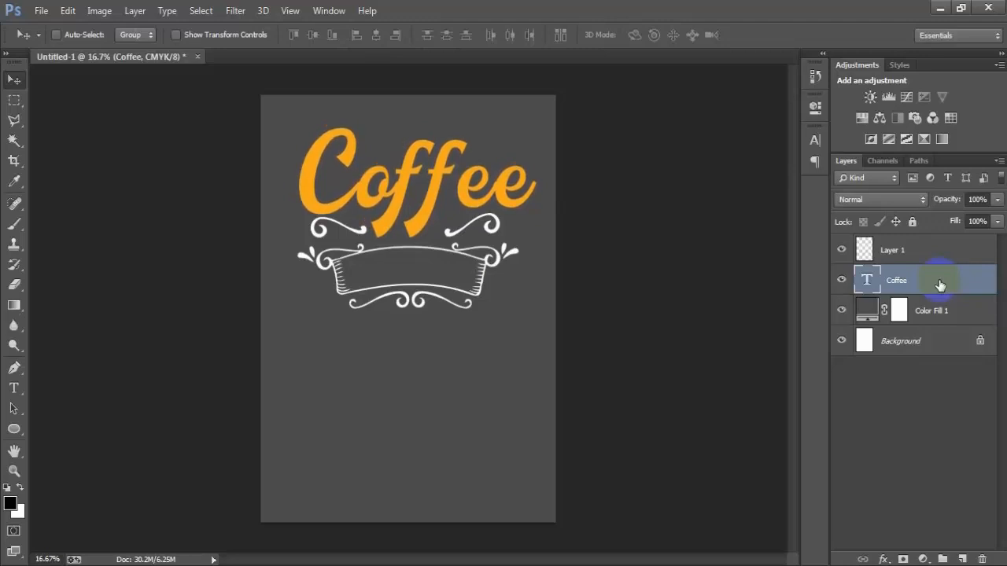
pyautogui.hotkey('shift', 'Left')
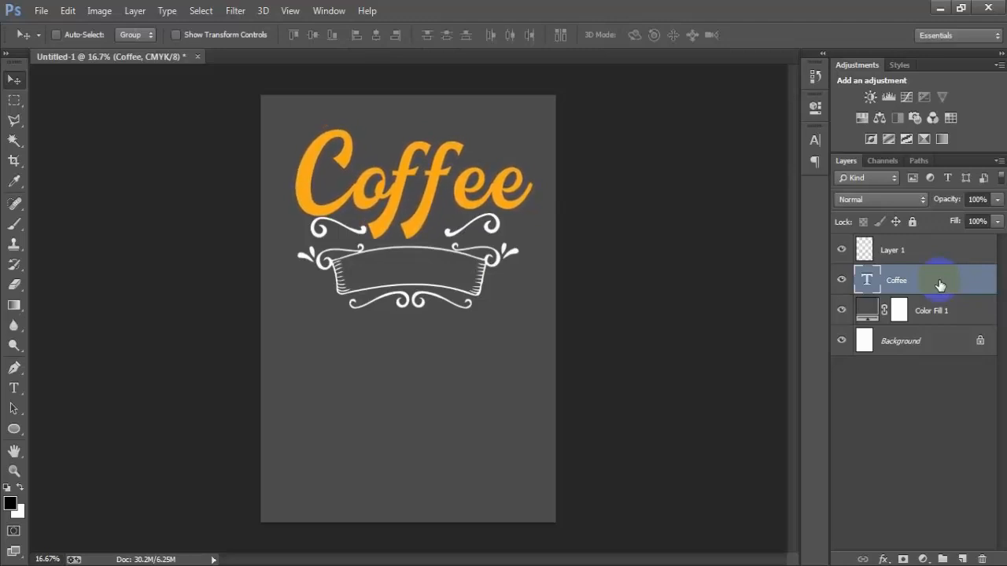
pyautogui.hotkey('shift', 'Up')
pyautogui.hotkey('shift', 'Up')
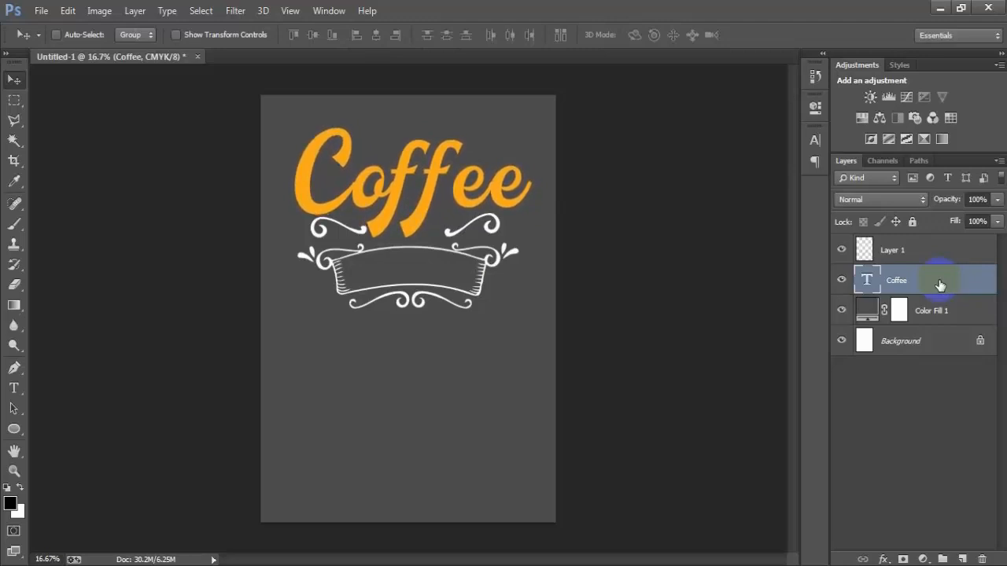
pyautogui.hotkey('shift', 'Up')
pyautogui.hotkey('shift', 'Down')
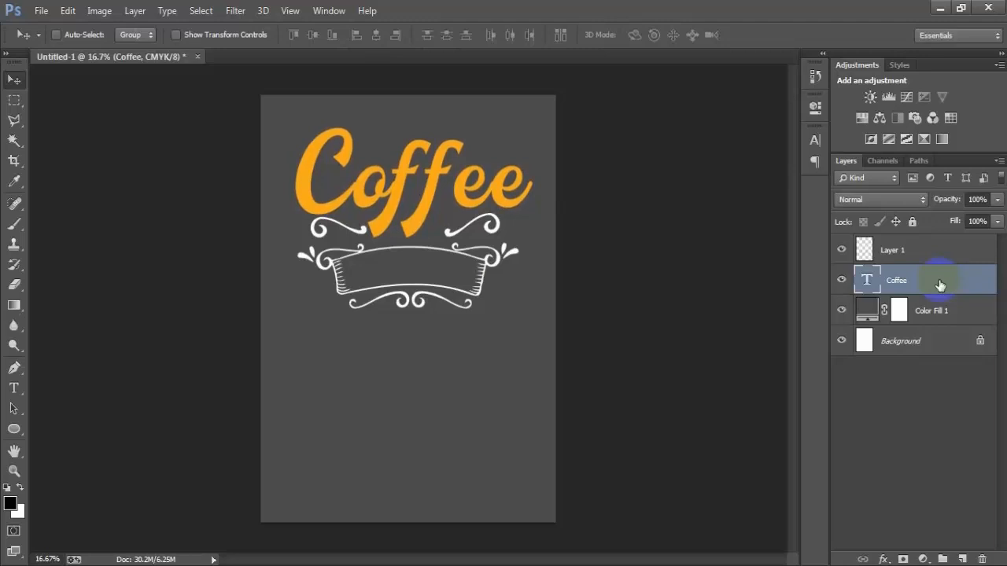
pyautogui.hotkey('shift', 'Left')
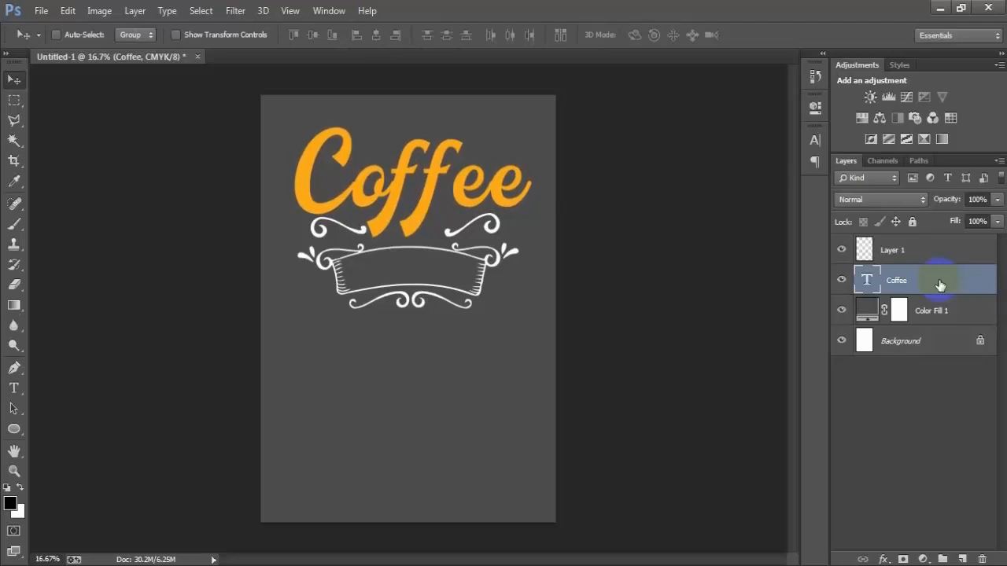
# Add the text MAKE on a new layer above the banner ornament and move it inside the banner.
pyautogui.click(894, 256)
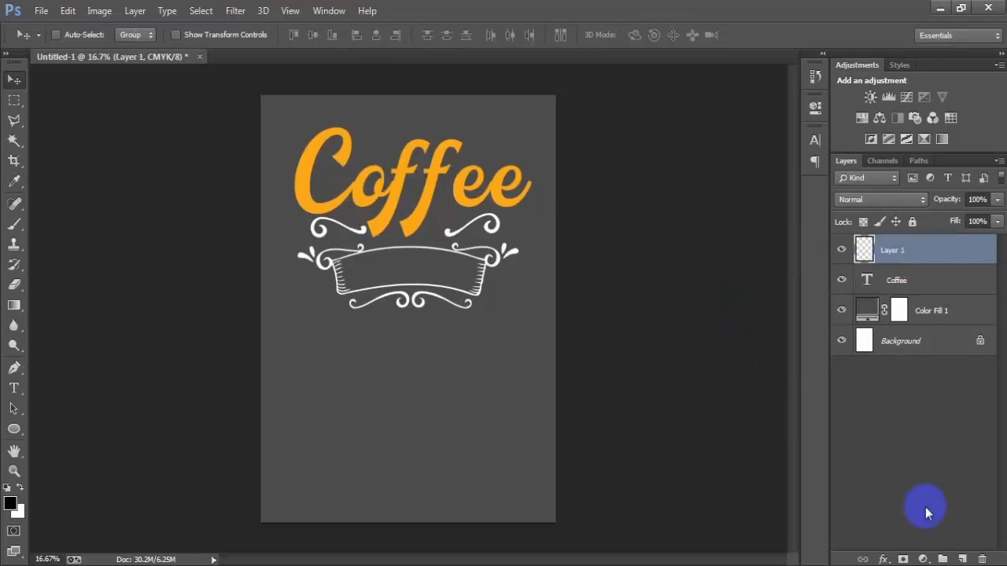
pyautogui.click(962, 560)
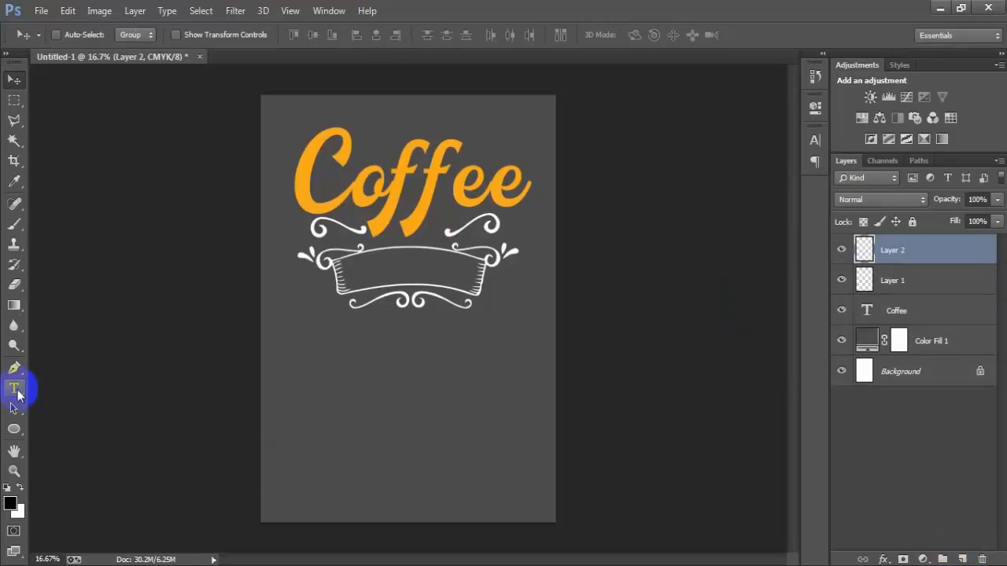
pyautogui.click(16, 389)
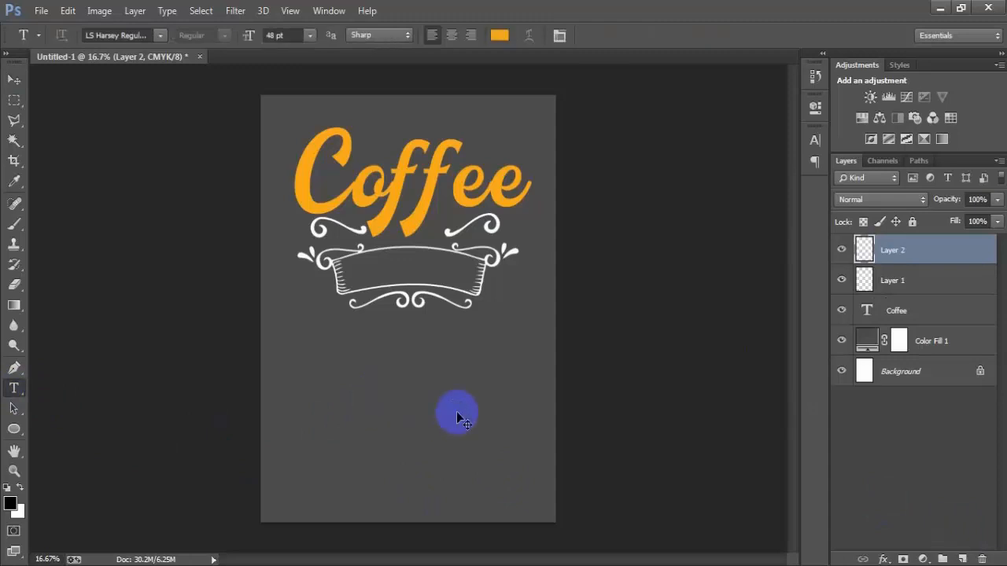
pyautogui.click(419, 387)
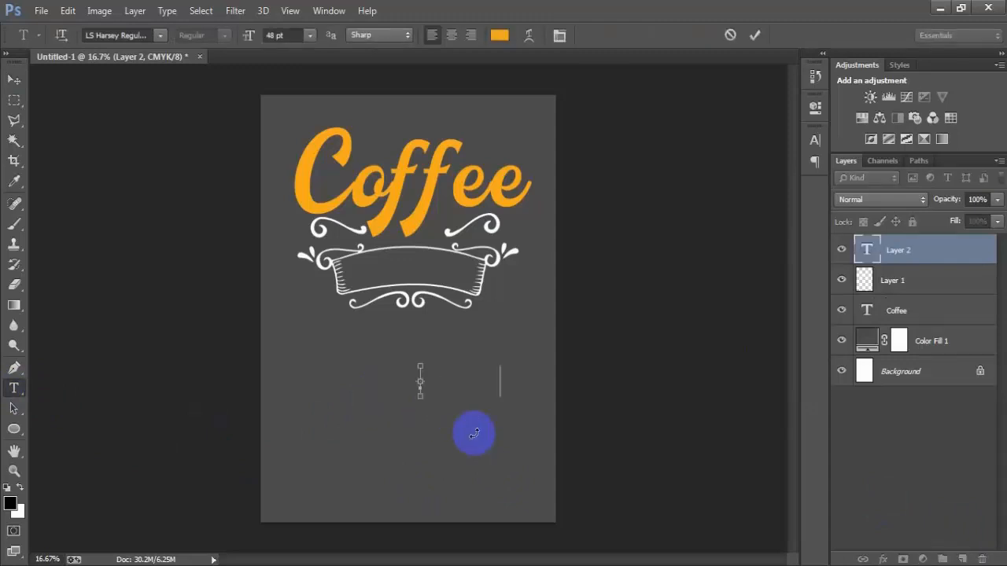
pyautogui.click(14, 80)
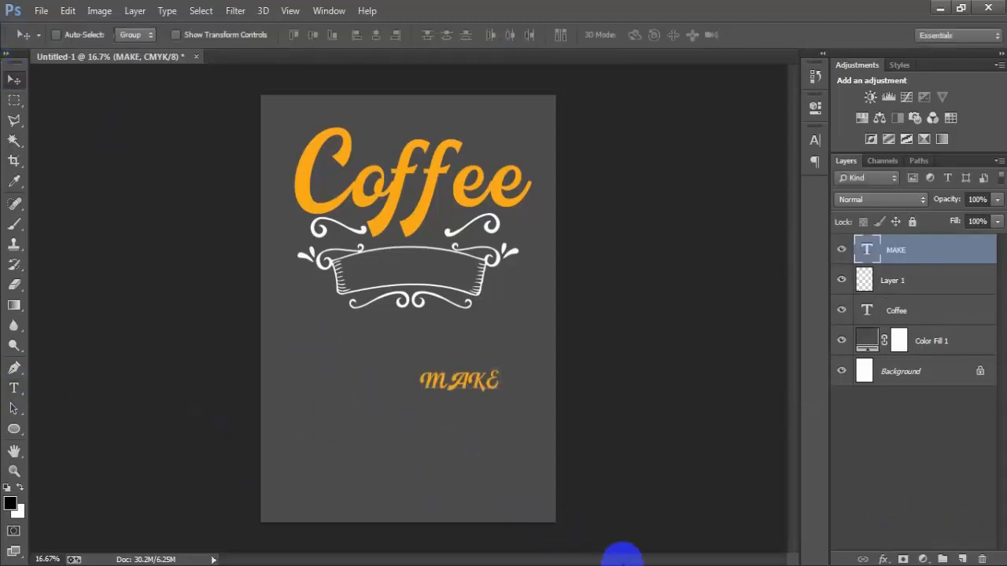
pyautogui.moveTo(443, 377); pyautogui.dragTo(391, 270)
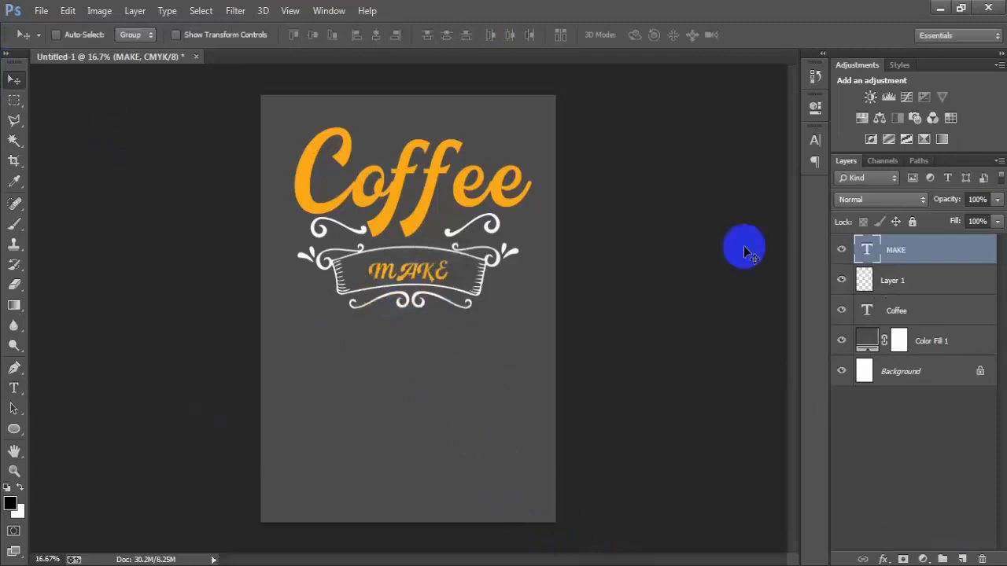
# Change the MAKE text's font to Awesome Possum Demo and reposition it in the middle of the banner.
pyautogui.click(818, 140)
pyautogui.click(672, 148)
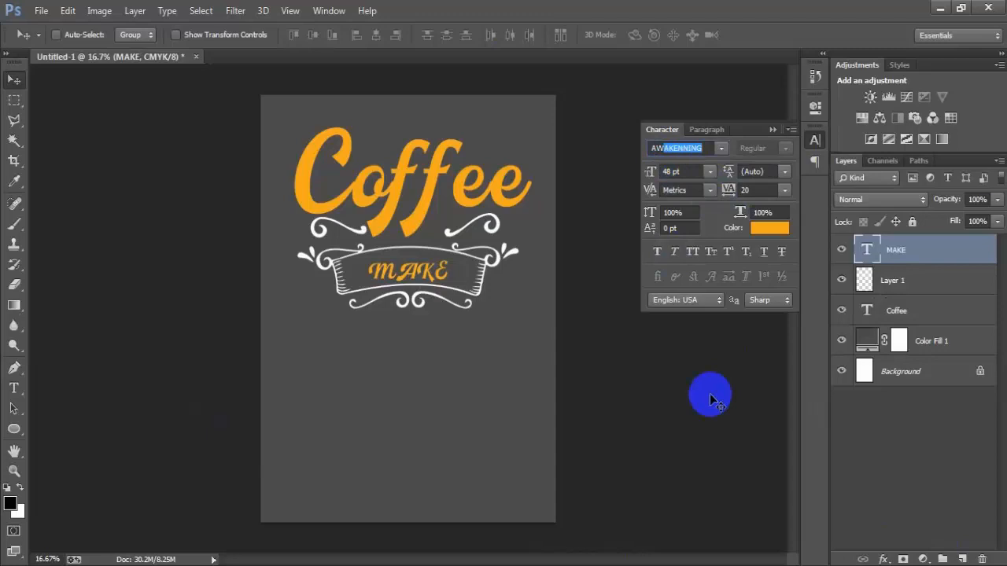
pyautogui.click(721, 150)
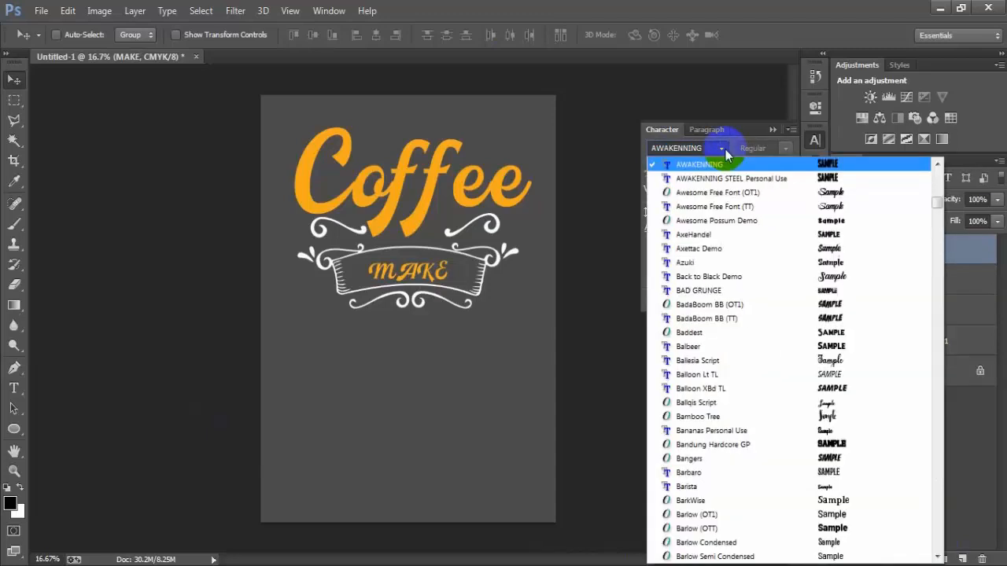
pyautogui.click(741, 218)
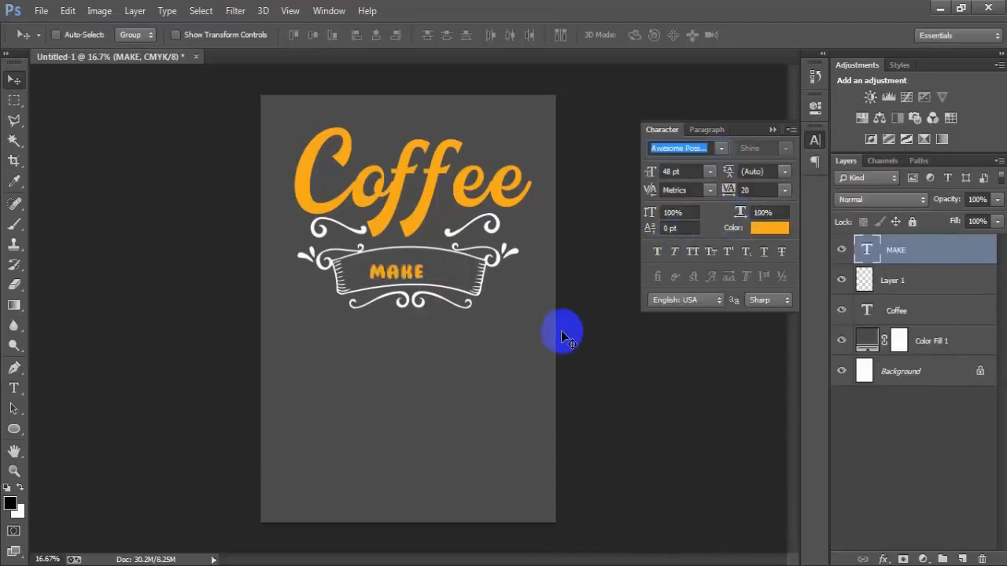
pyautogui.moveTo(430, 295); pyautogui.dragTo(424, 274)
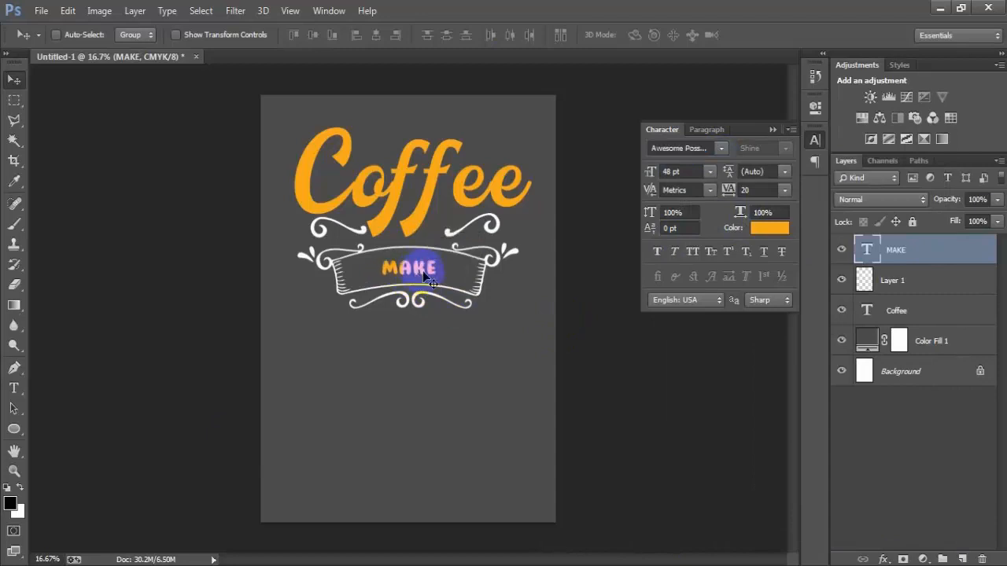
# Change the MAKE text colour to white, ffffff.
pyautogui.click(778, 235)
pyautogui.click(361, 112)
pyautogui.click(726, 149)
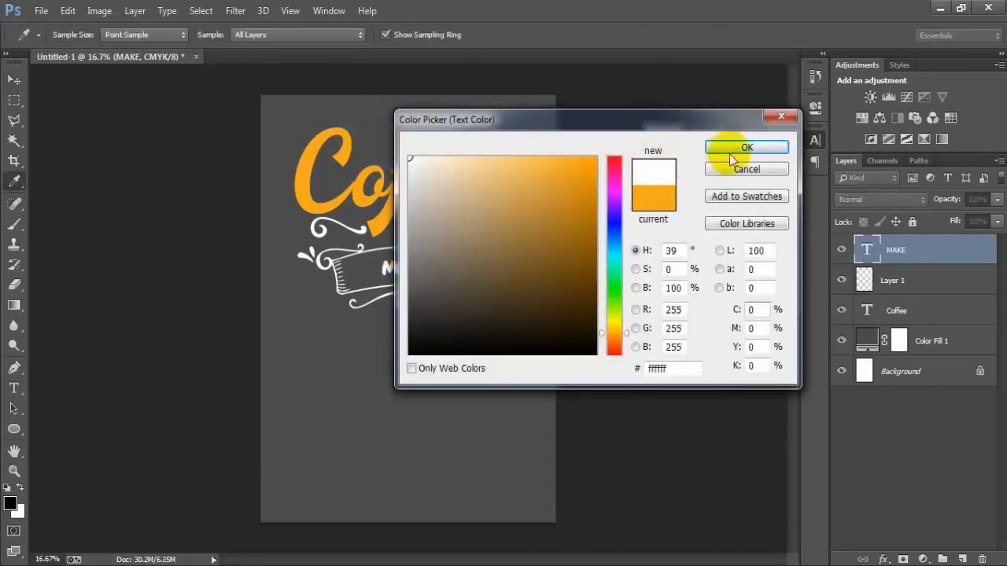
pyautogui.click(771, 130)
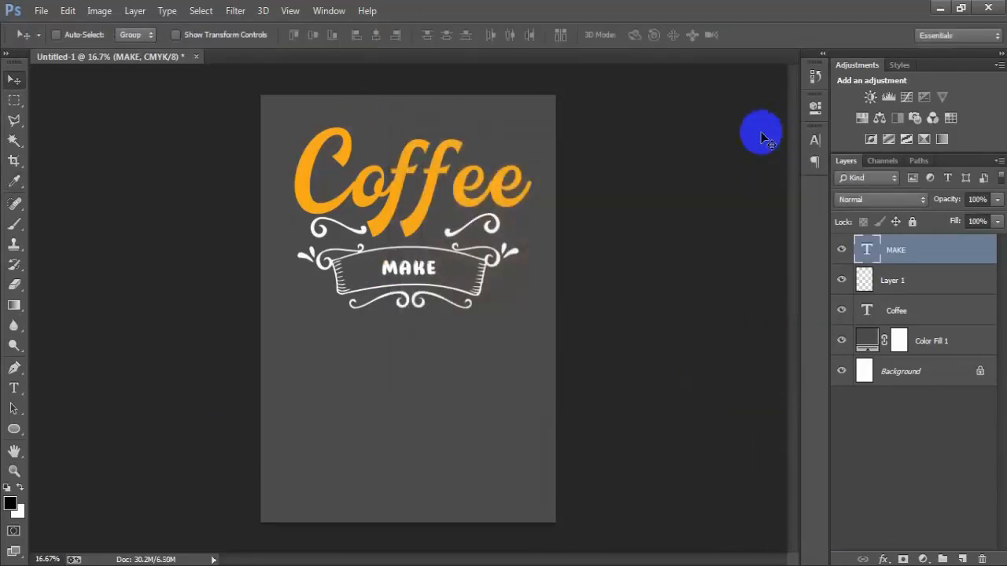
# Enlarge the MAKE text to about 174% inside the banner and centre it horizontally against the Background.
pyautogui.hotkey('ctrl', 't')
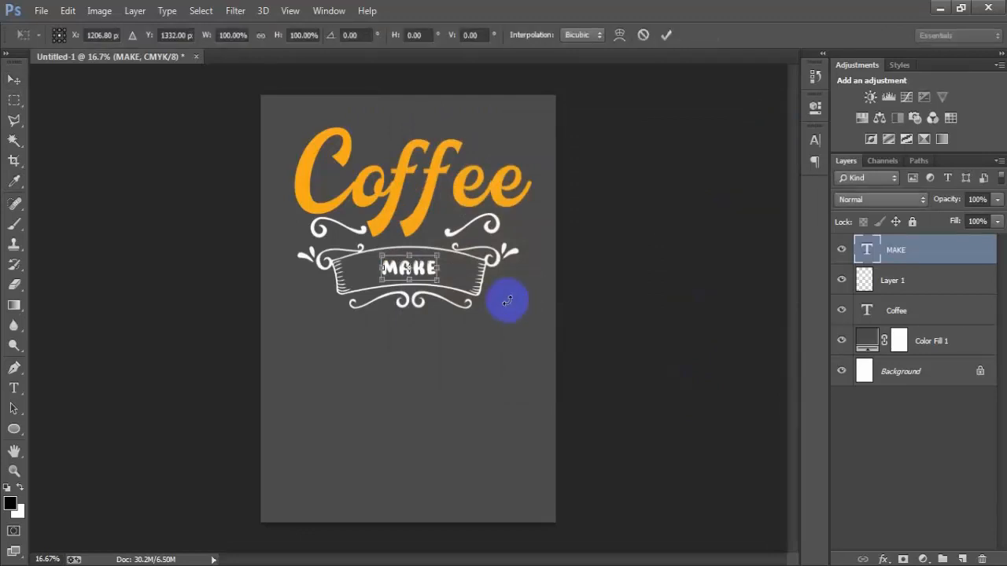
pyautogui.moveTo(441, 287); pyautogui.dragTo(459, 291)
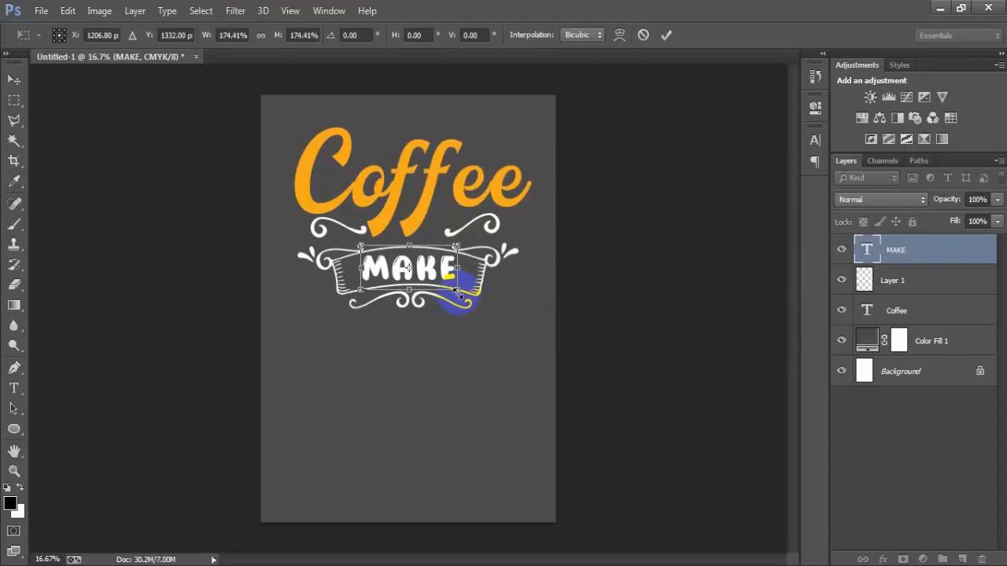
pyautogui.click(667, 34)
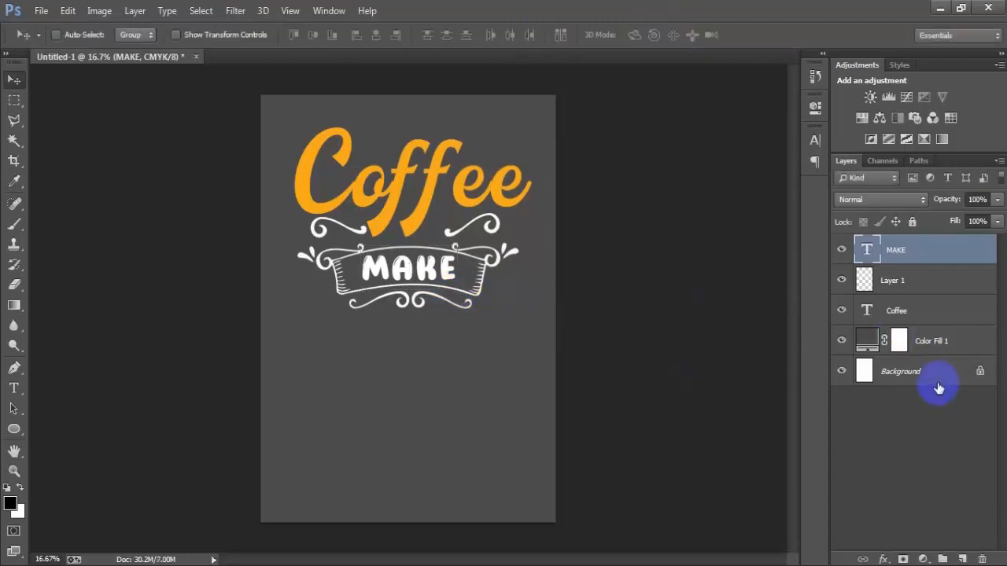
pyautogui.keyDown('ctrl'); pyautogui.click(938, 386); pyautogui.keyUp('ctrl')
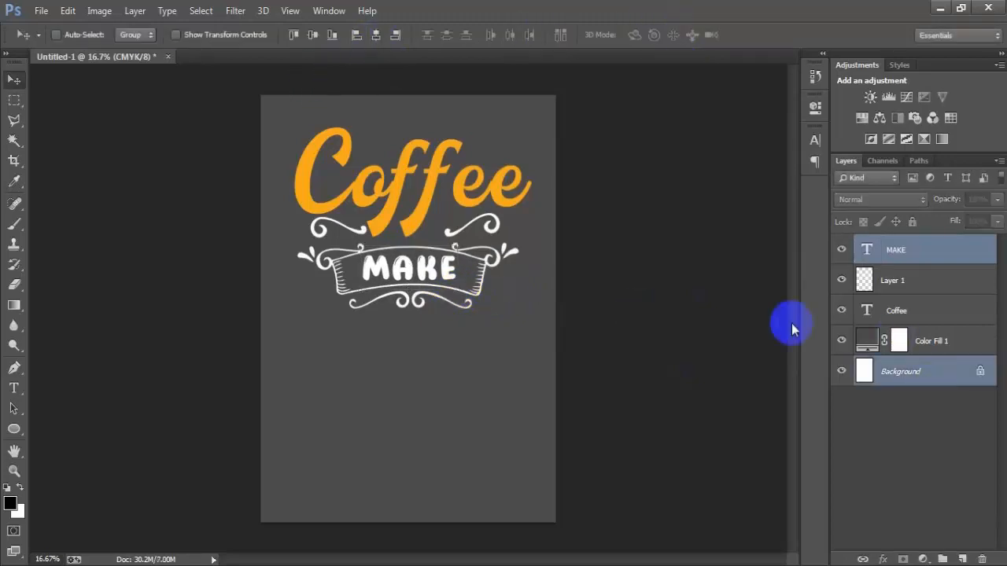
pyautogui.click(905, 251)
pyautogui.click(842, 250)
pyautogui.click(842, 250)
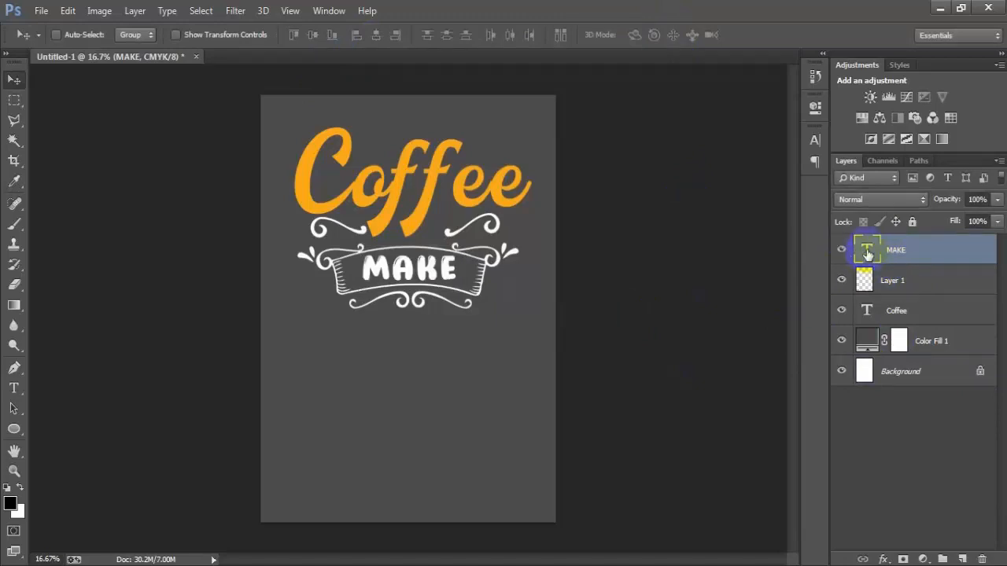
# Warp the MAKE text with a horizontal Arc style and a bend of +6% to follow the banner's curve.
pyautogui.doubleClick(866, 252)
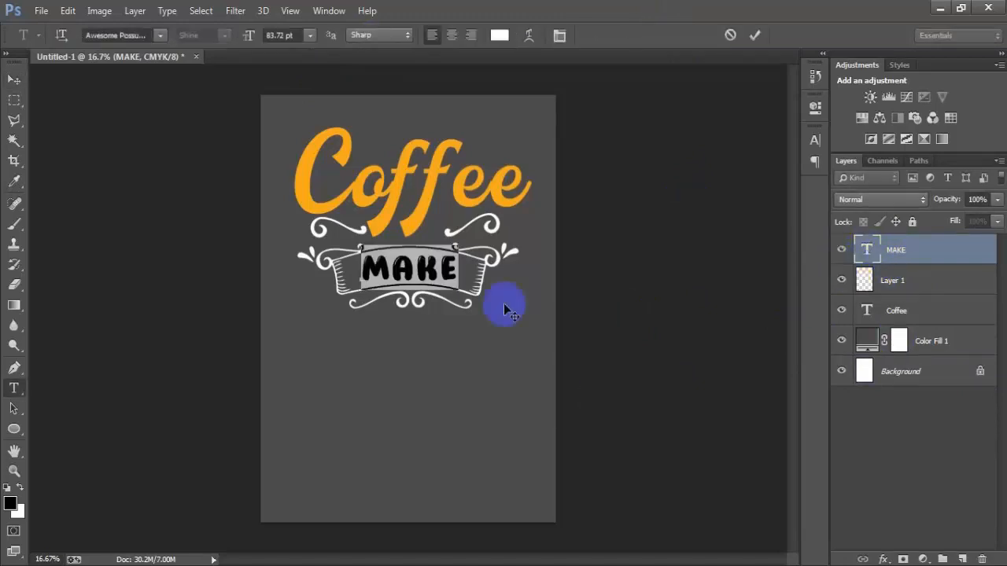
pyautogui.click(527, 35)
pyautogui.click(697, 163)
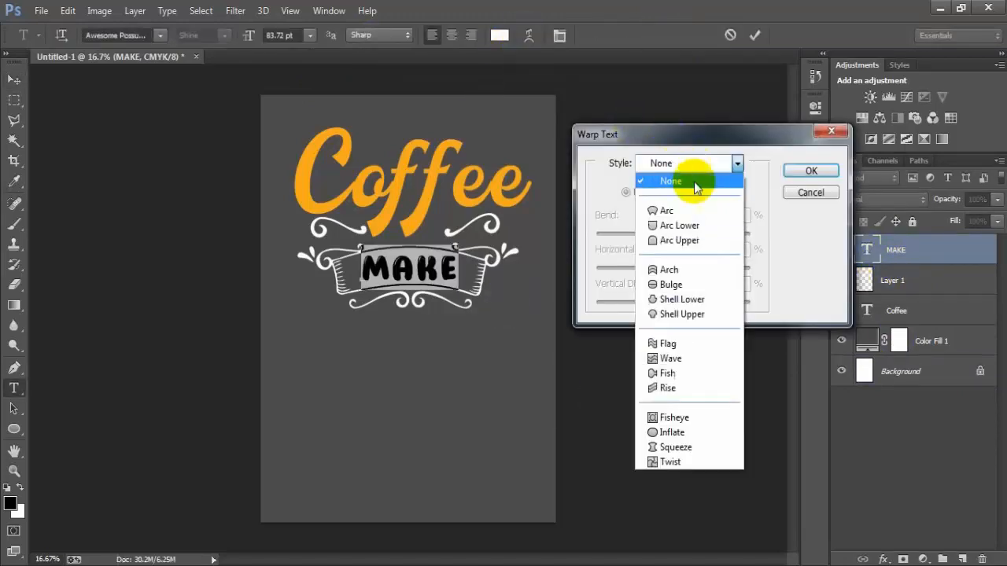
pyautogui.click(682, 223)
pyautogui.moveTo(711, 234); pyautogui.dragTo(678, 233)
pyautogui.click(810, 173)
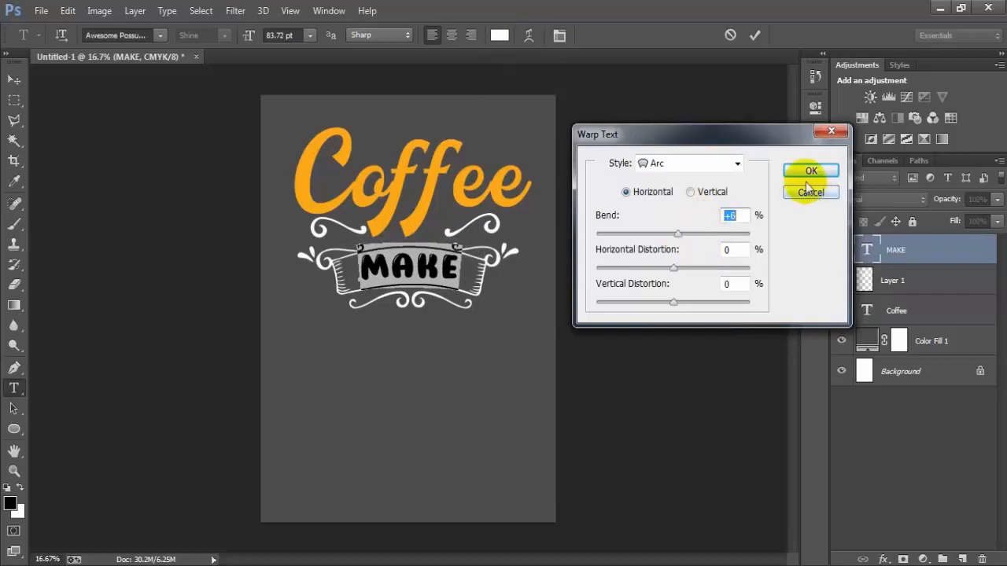
pyautogui.click(755, 34)
pyautogui.press('v')
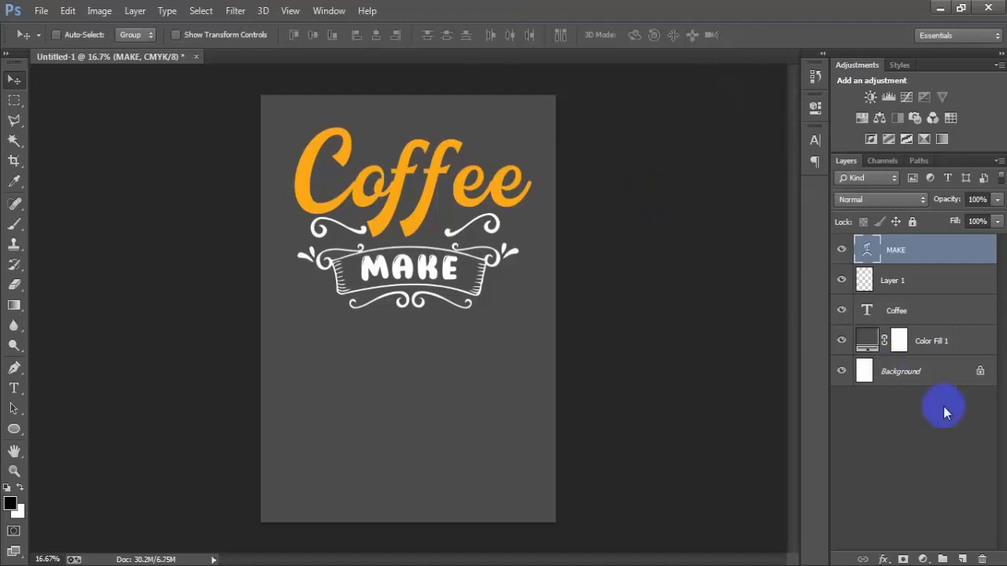
# Duplicate the Coffee text layer, bring the copy to the top of the layer stack and place it below the banner.
pyautogui.click(921, 317)
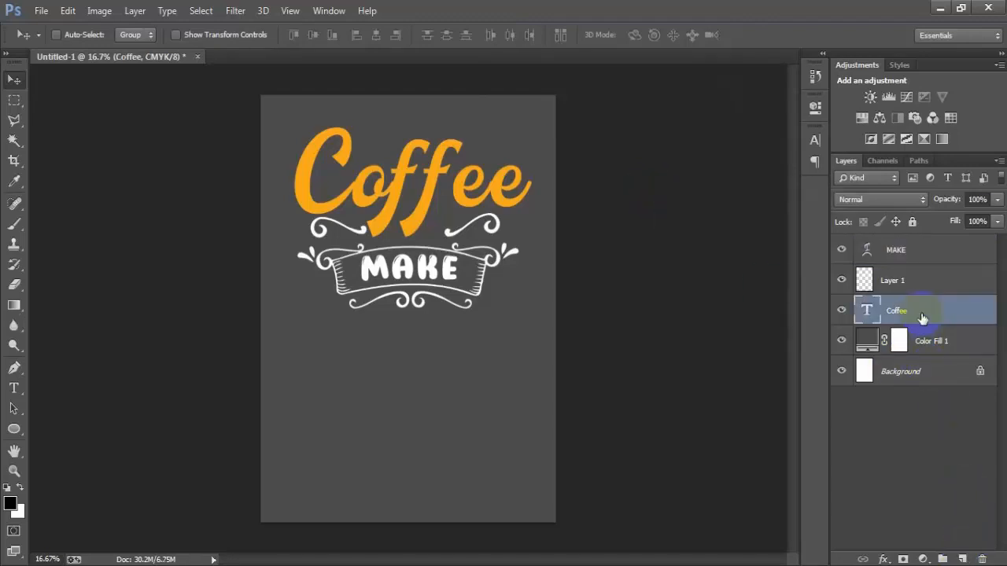
pyautogui.hotkey('ctrl', 'j')
pyautogui.moveTo(922, 317); pyautogui.dragTo(919, 250)
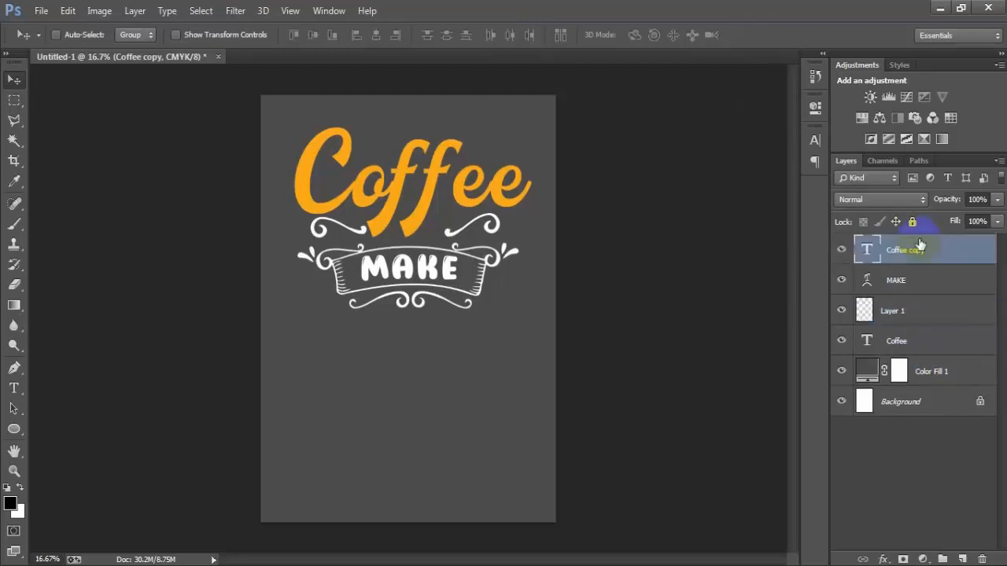
pyautogui.moveTo(410, 190); pyautogui.dragTo(416, 378)
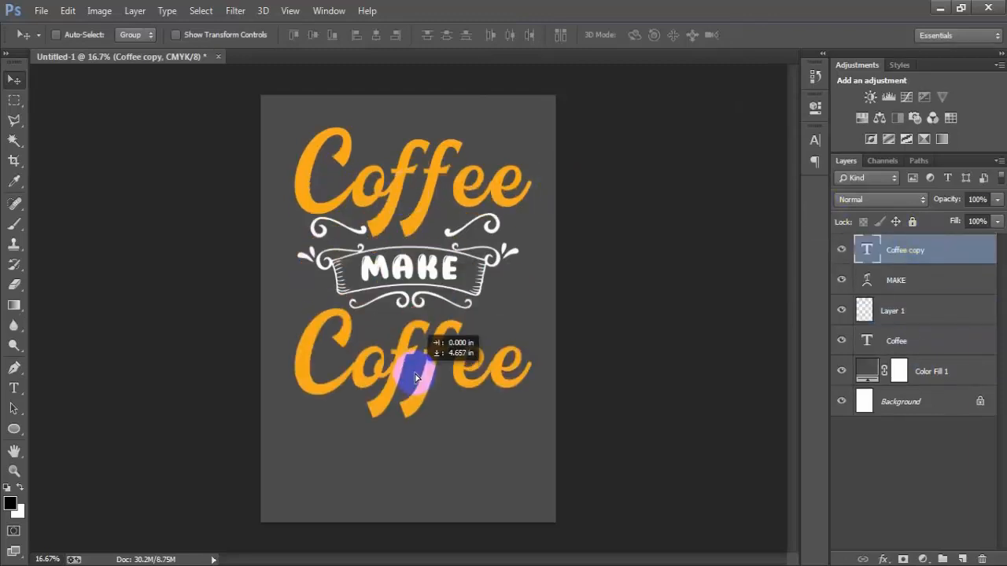
# Replace the wording of the copied Coffee text with Everything.
pyautogui.doubleClick(867, 256)
pyautogui.write('Everything')
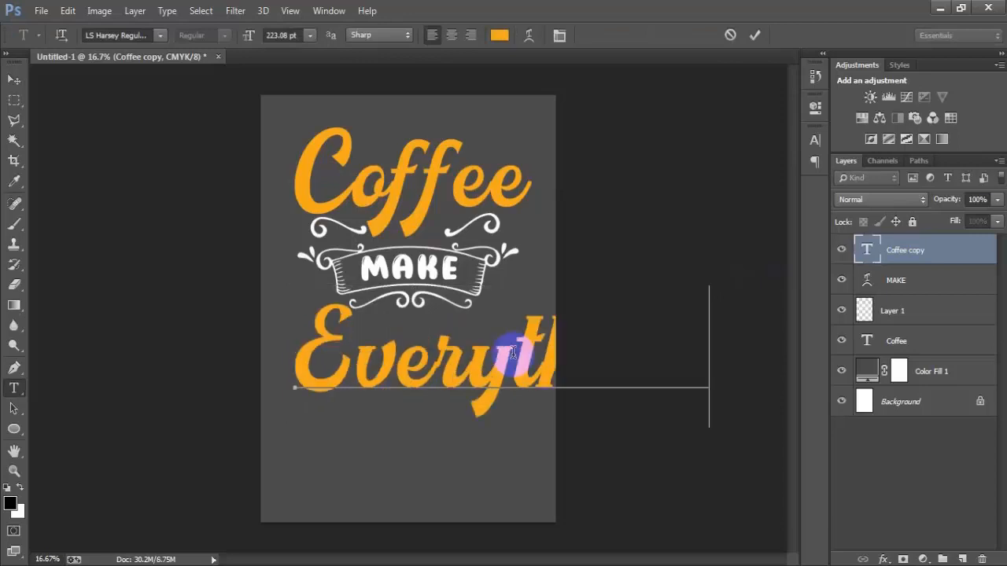
pyautogui.click(13, 80)
pyautogui.click(512, 508)
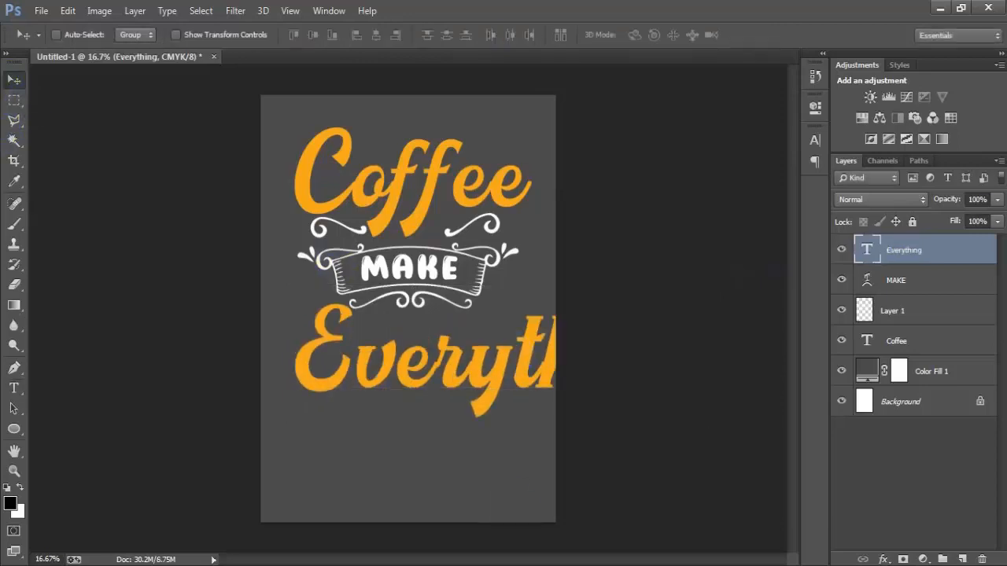
# Scale the Everything text down to roughly the width of the Coffee title and position it just beneath the banner.
pyautogui.moveTo(443, 371); pyautogui.dragTo(379, 364)
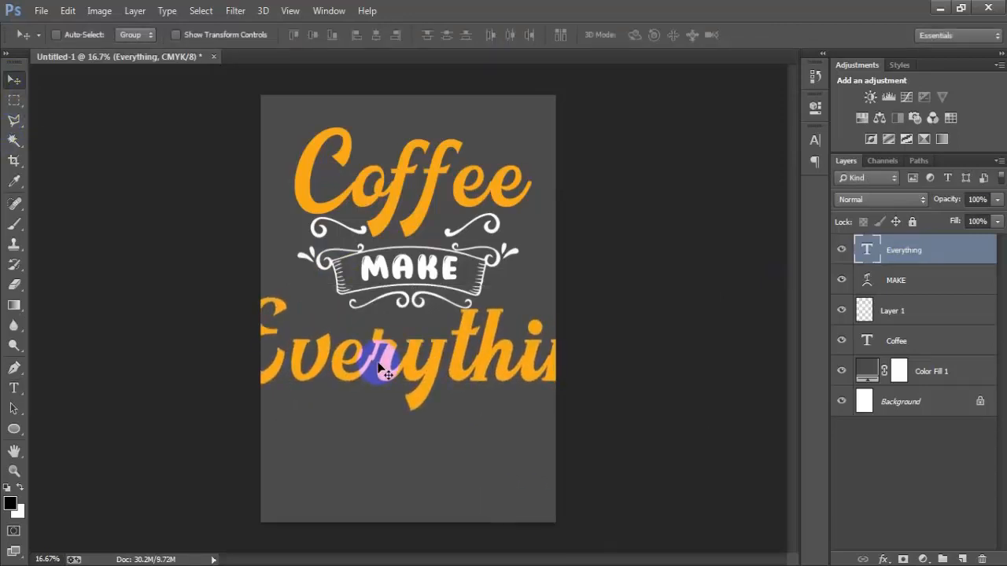
pyautogui.hotkey('ctrl', 't')
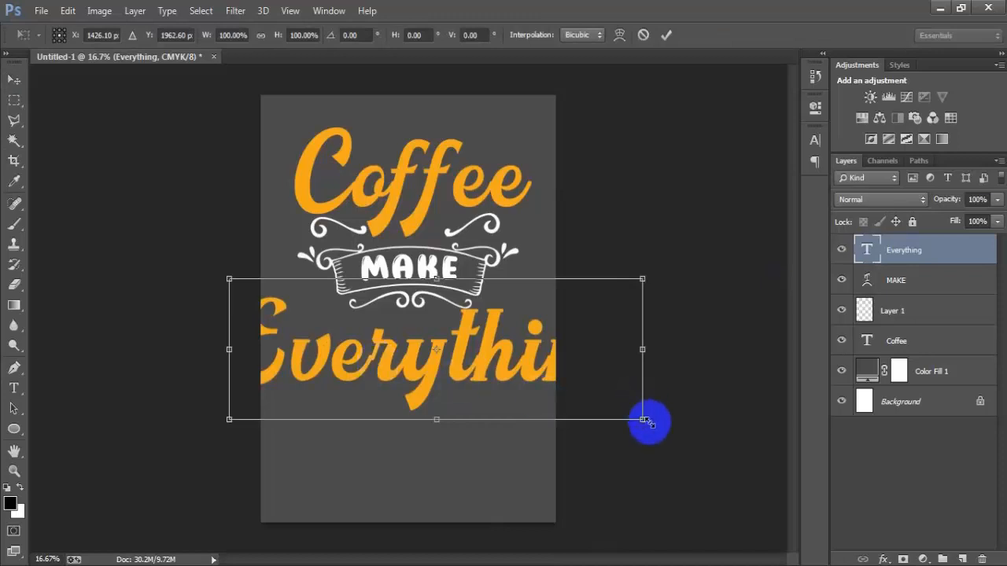
pyautogui.moveTo(645, 419); pyautogui.dragTo(578, 391)
pyautogui.moveTo(526, 353)
pyautogui.mouseDown()
pyautogui.moveTo(507, 350)
pyautogui.moveTo(512, 342)
pyautogui.mouseUp()
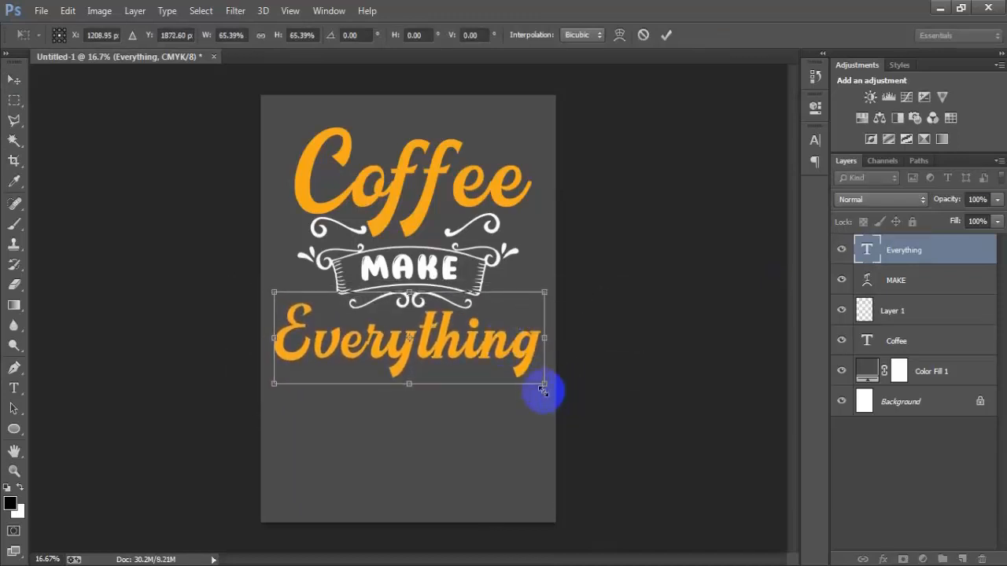
pyautogui.moveTo(540, 386); pyautogui.dragTo(515, 356)
pyautogui.click(667, 34)
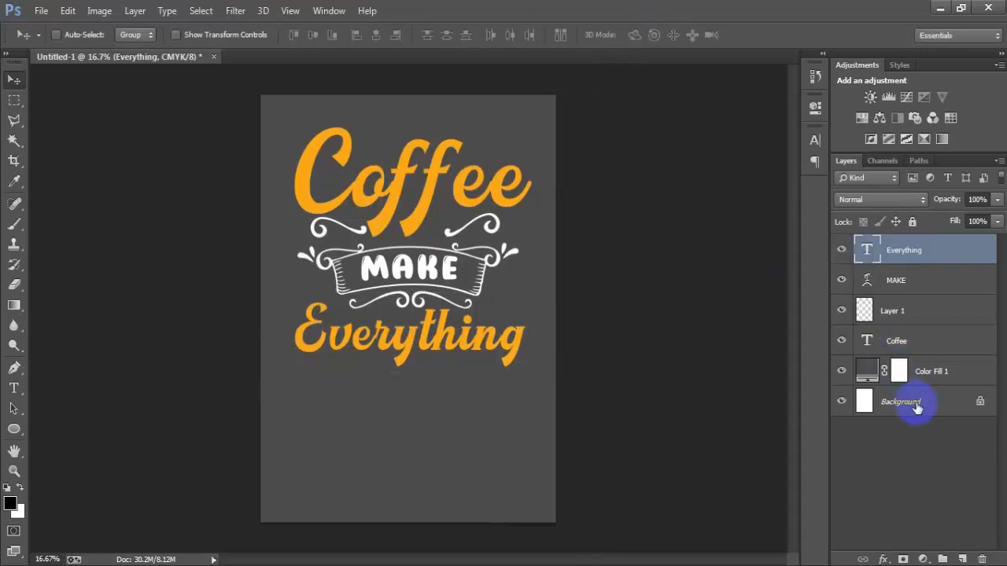
# Centre the Everything text horizontally against the Background and reselect only its layer.
pyautogui.keyDown('ctrl'); pyautogui.click(913, 403); pyautogui.keyUp('ctrl')
pyautogui.click(376, 36)
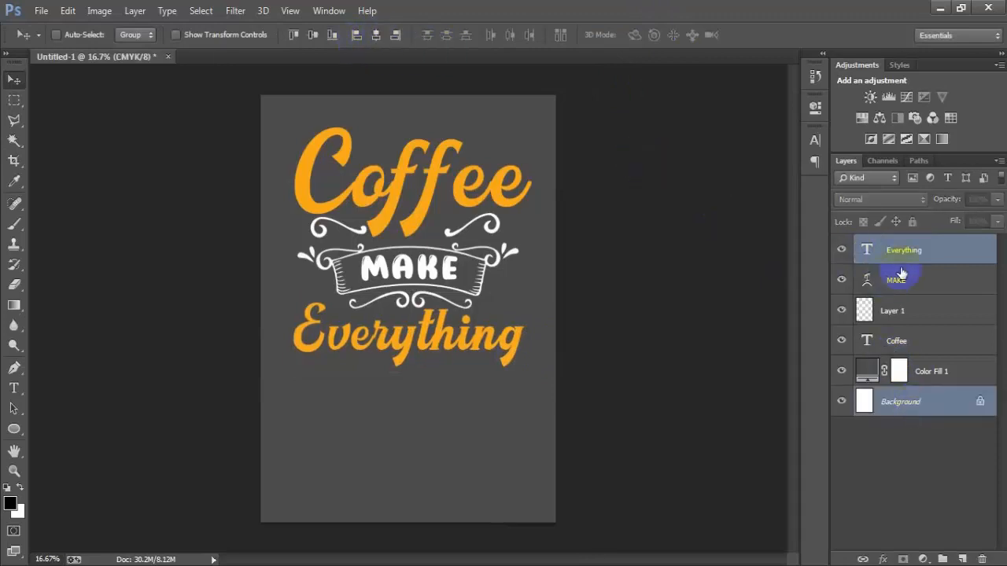
pyautogui.click(916, 248)
pyautogui.click(771, 384)
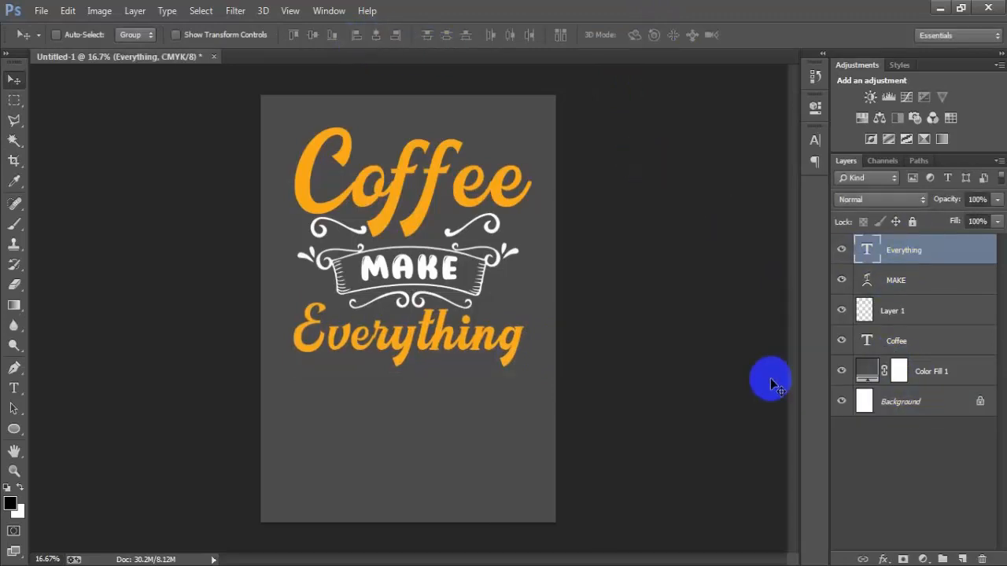
# Nudge the Everything text slightly up and to the right so it sits closely under the banner ornament.
pyautogui.press('Up')
pyautogui.press('Up')
pyautogui.press('Up')
pyautogui.press('Right')
pyautogui.press('Right')
pyautogui.press('Right')
pyautogui.press('Right')
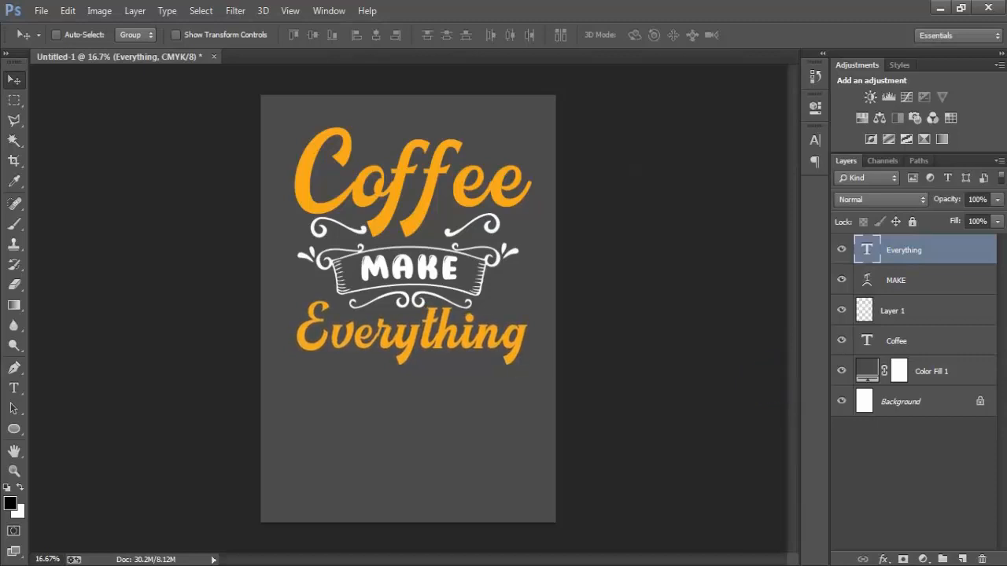
# Change the Everything text colour to teal, hex 27C4B1.
pyautogui.click(814, 141)
pyautogui.click(761, 236)
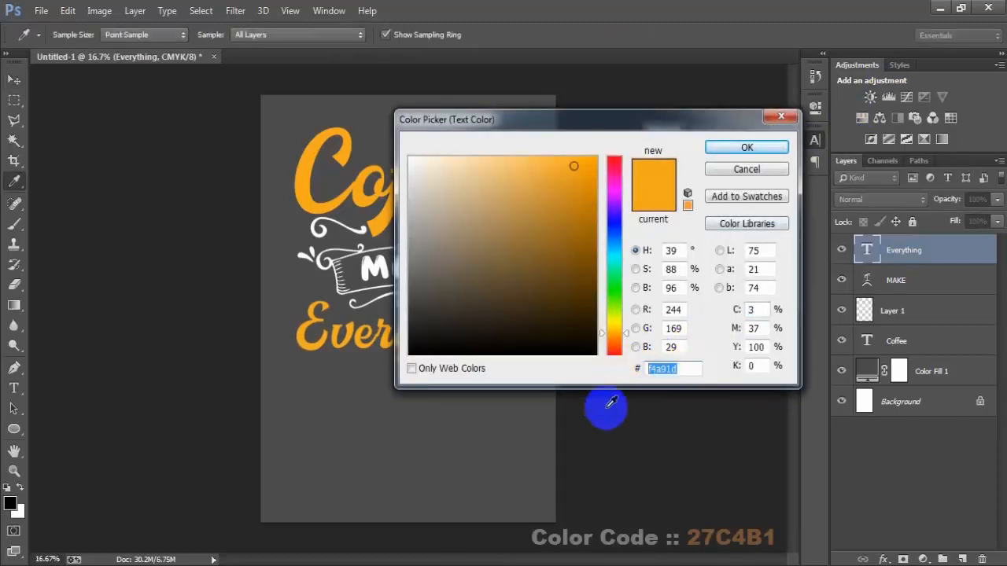
pyautogui.write('27C')
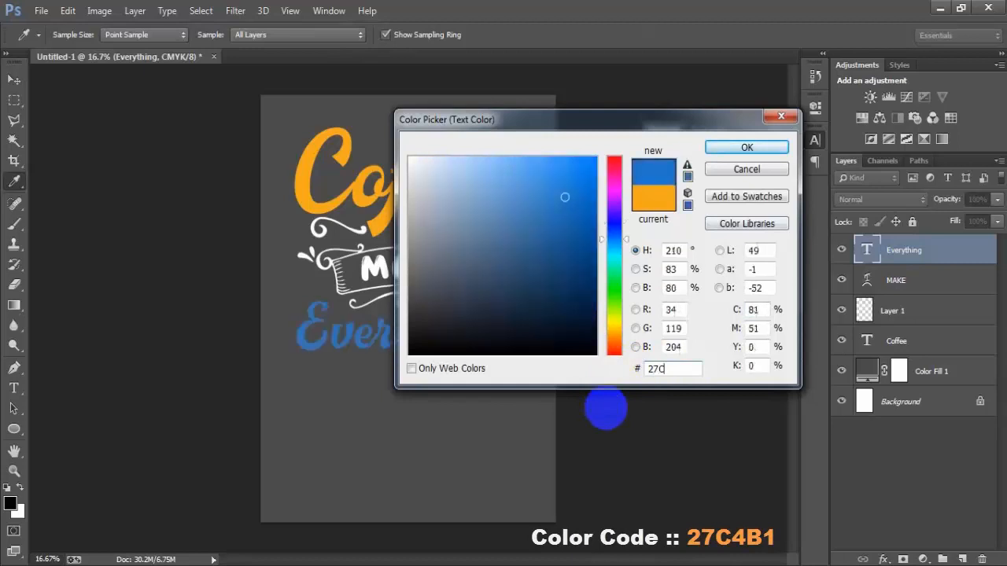
pyautogui.write('4B1')
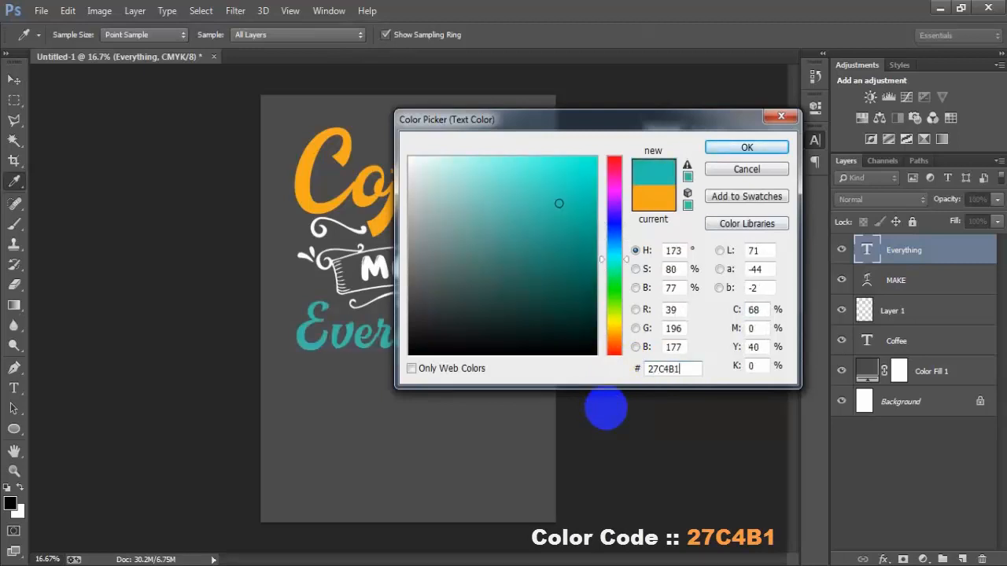
pyautogui.moveTo(685, 370); pyautogui.dragTo(622, 368)
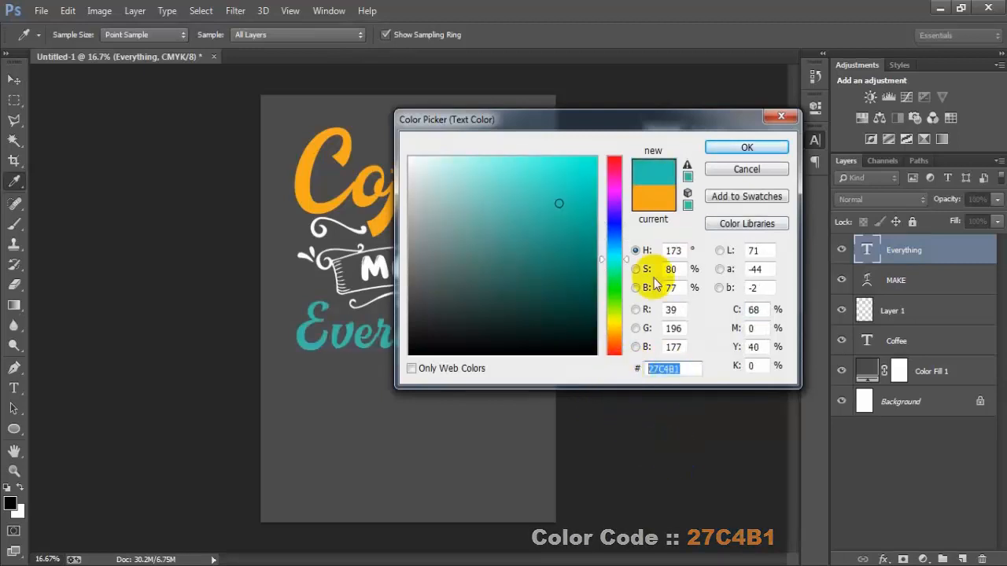
pyautogui.click(719, 152)
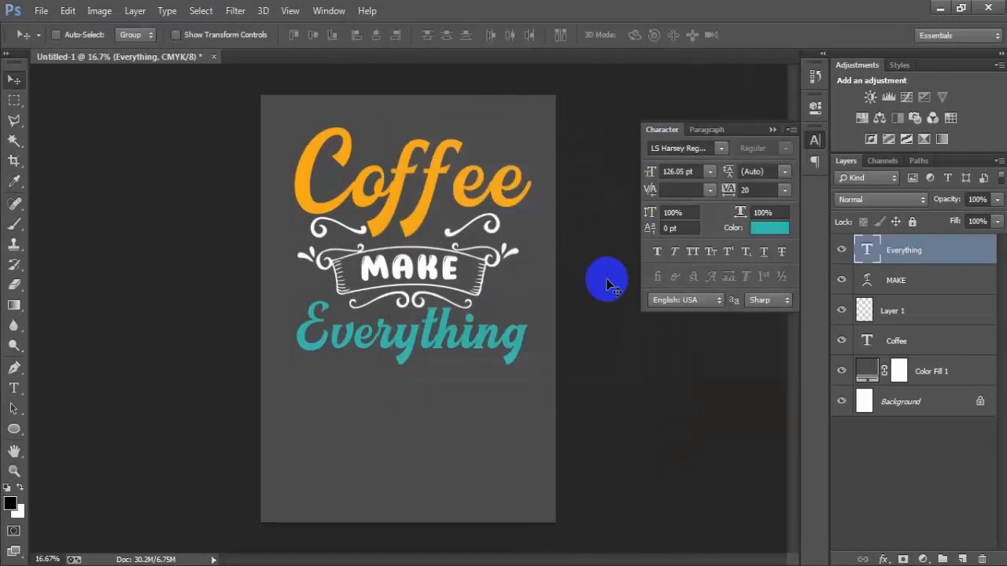
# Duplicate the Coffee text layer, bring the copy to the top of the layer stack and place it below Everything.
pyautogui.hotkey('ctrl', 'j')
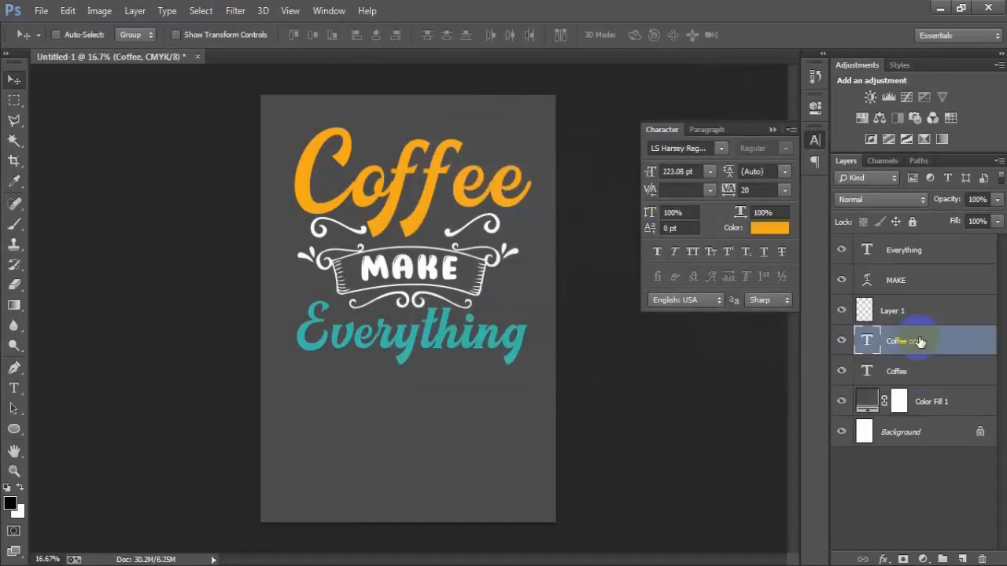
pyautogui.moveTo(920, 340); pyautogui.dragTo(719, 294)
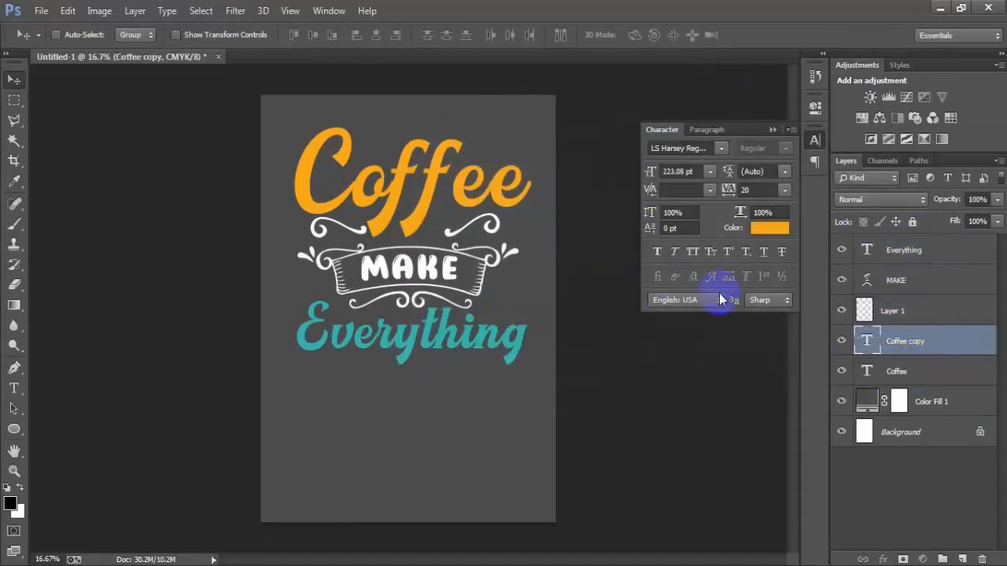
pyautogui.moveTo(916, 346); pyautogui.dragTo(910, 247)
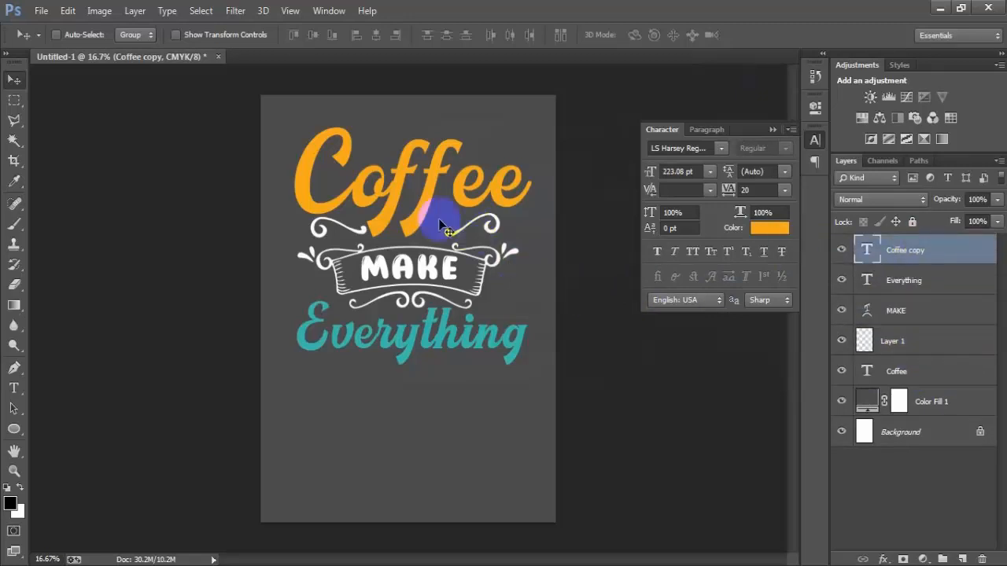
pyautogui.moveTo(441, 216); pyautogui.dragTo(399, 424)
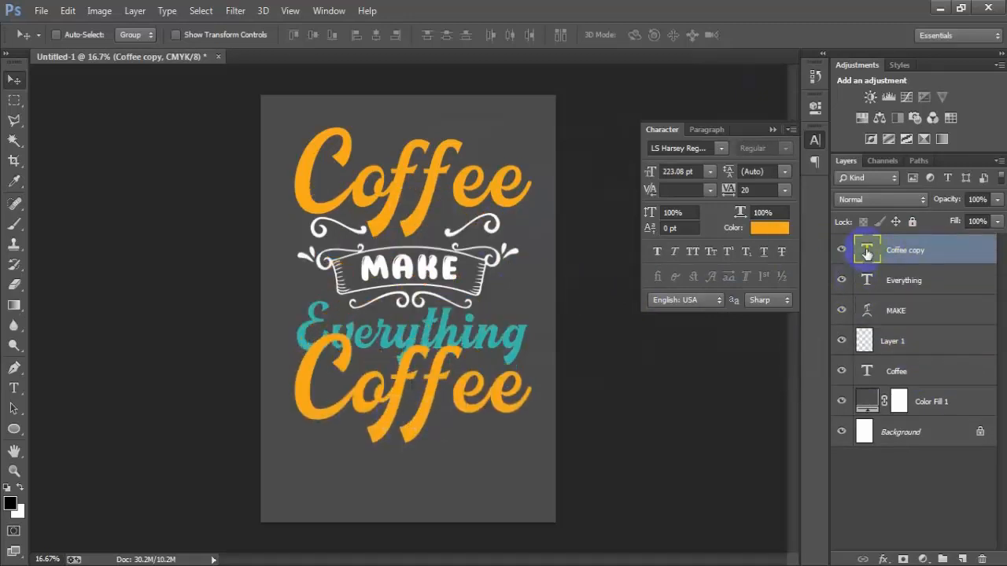
# Replace the wording of the copied Coffee text with Better.
pyautogui.press('t')
pyautogui.press('Return')
pyautogui.write('Better')
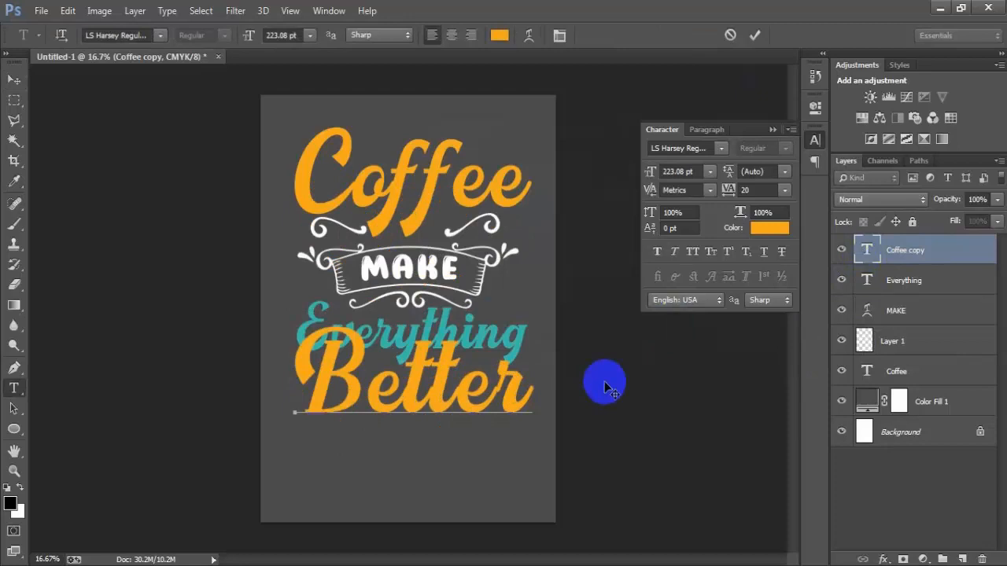
pyautogui.click(773, 129)
pyautogui.click(14, 79)
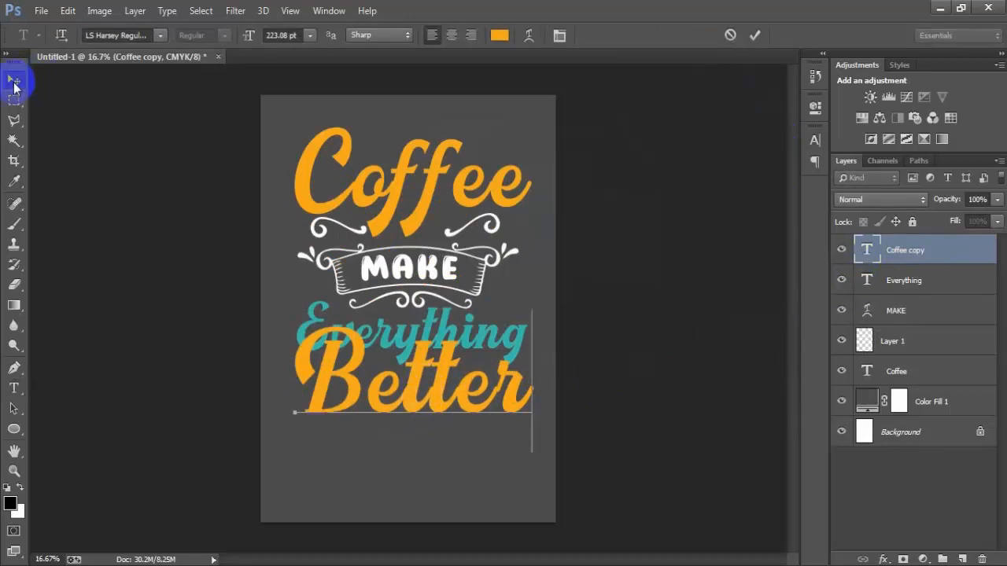
# Scale the Better text to about 70%, rotate it about -4 degrees and position it centrally beneath Everything.
pyautogui.moveTo(407, 377); pyautogui.dragTo(419, 400)
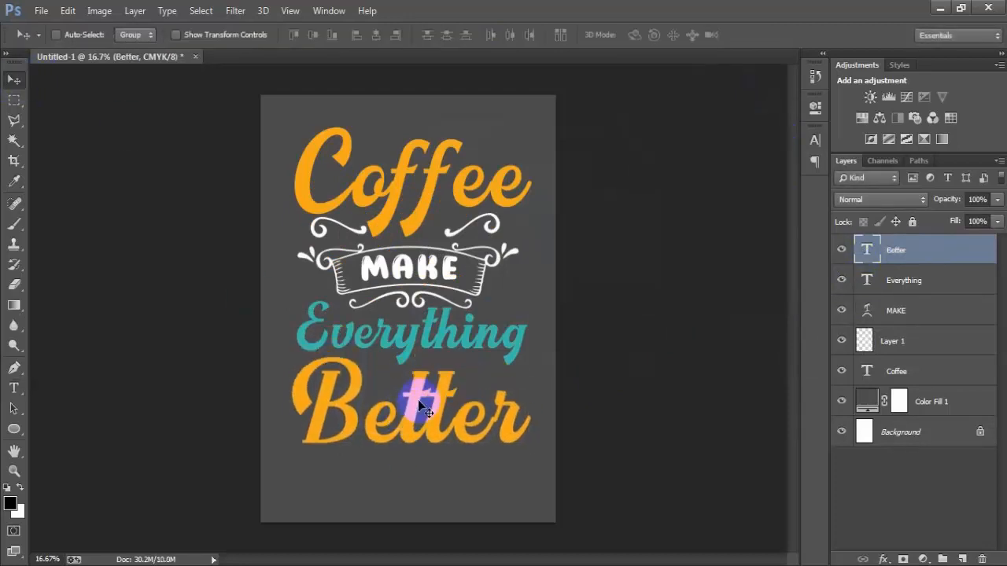
pyautogui.hotkey('ctrl', 't')
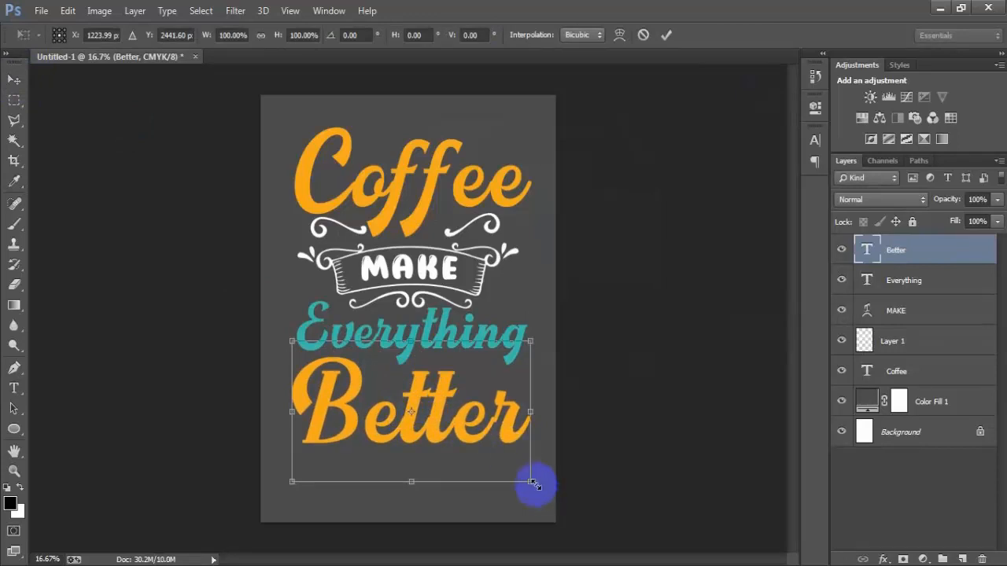
pyautogui.moveTo(534, 485); pyautogui.dragTo(530, 514)
pyautogui.moveTo(450, 409); pyautogui.dragTo(454, 396)
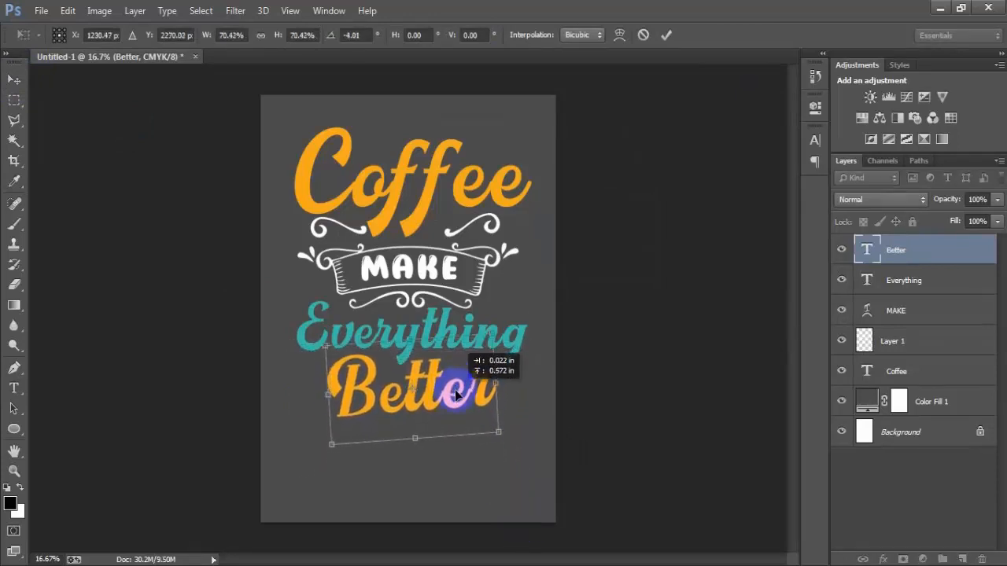
pyautogui.click(666, 35)
# Nudge the Better text slightly up and sideways so it sits close beneath the centre of Everything.
pyautogui.hotkey('shift', 'Up')
pyautogui.hotkey('shift', 'Right')
pyautogui.hotkey('shift', 'Right')
pyautogui.hotkey('shift', 'Right')
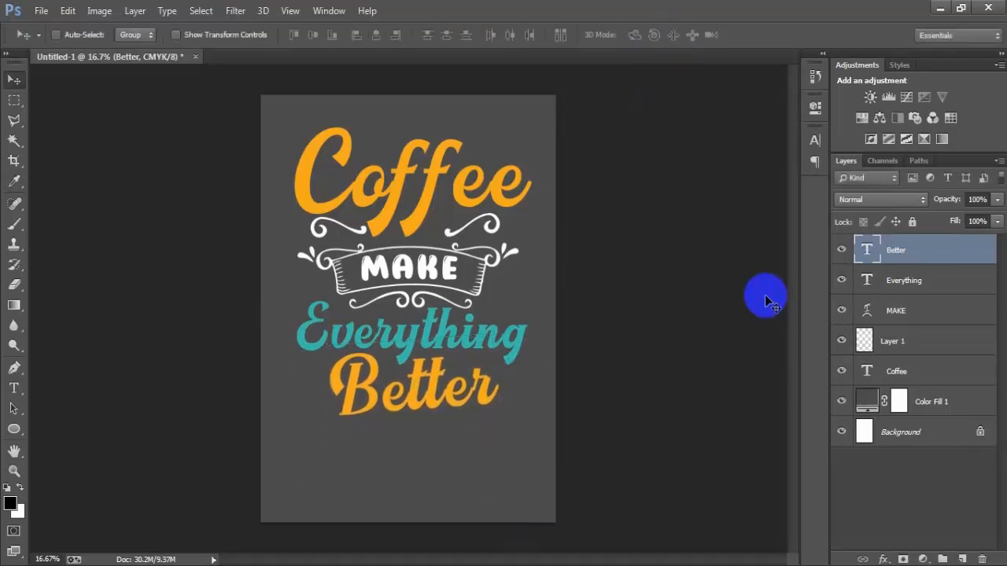
pyautogui.press('Up')
pyautogui.press('Up')
pyautogui.press('Up')
pyautogui.press('Up')
pyautogui.press('Up')
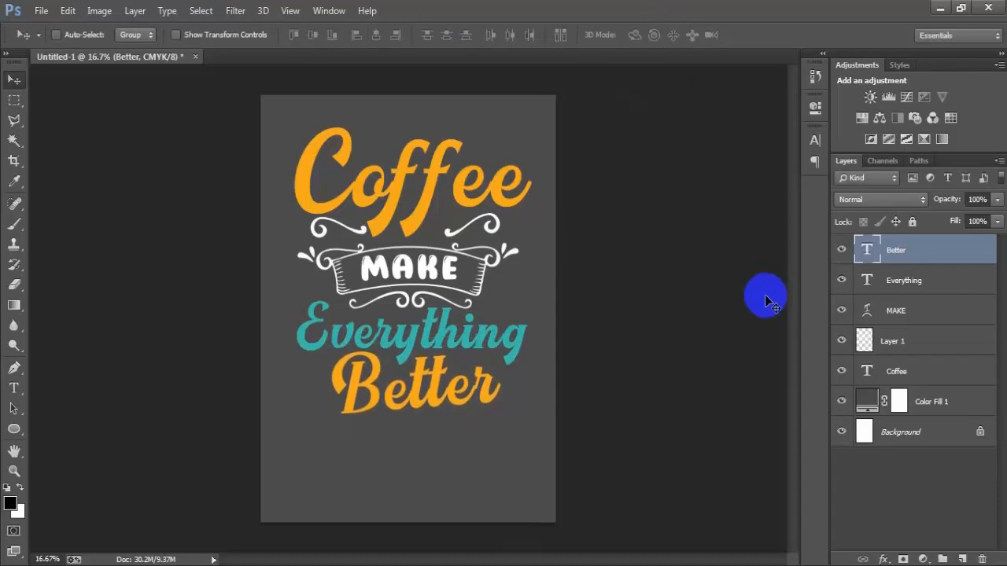
pyautogui.press('Left')
pyautogui.press('Left')
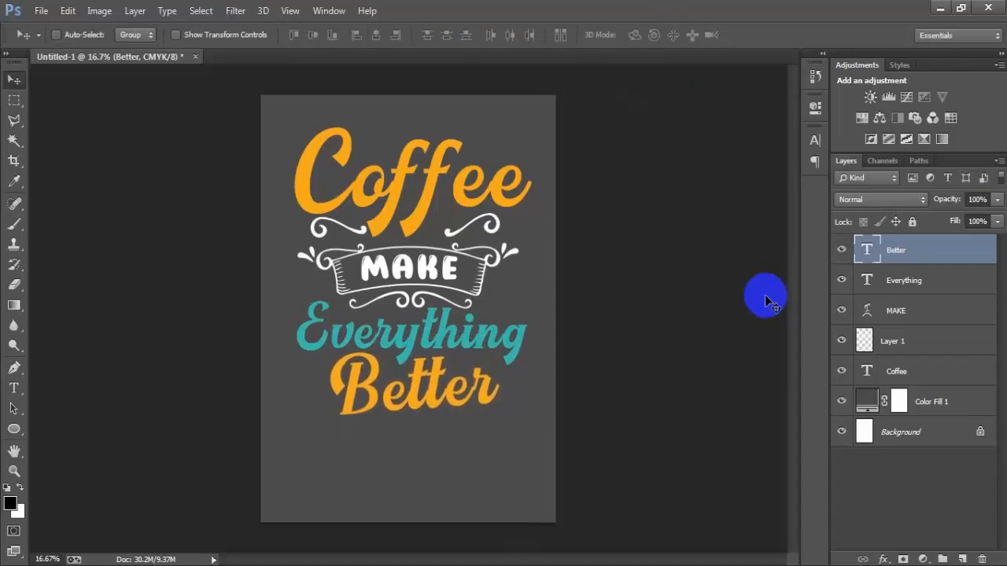
pyautogui.press('Left')
pyautogui.press('Left')
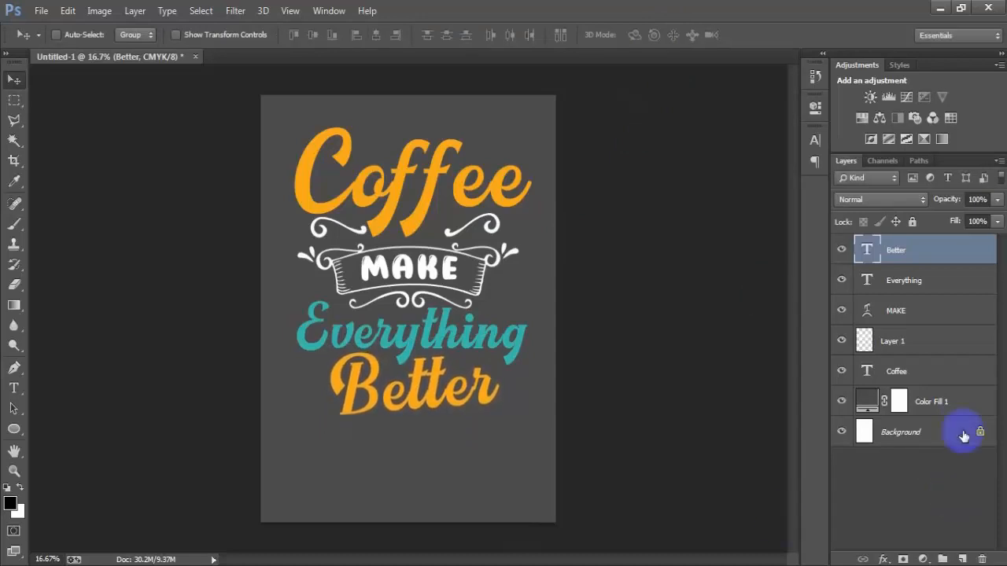
# Open the ornament file 00001 (1).eps, rasterized at a resolution of 300 pixels/inch.
pyautogui.click(41, 10)
pyautogui.click(58, 45)
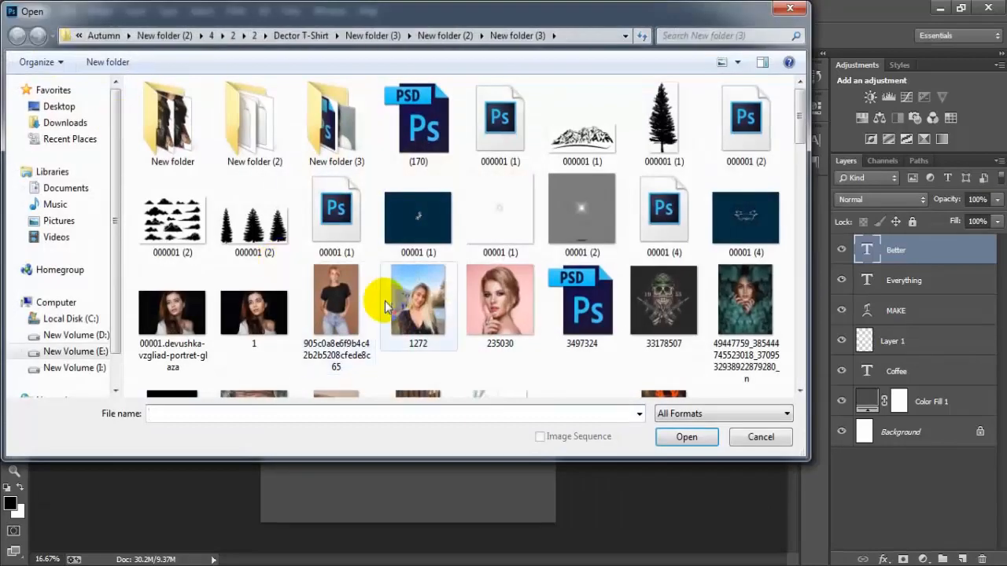
pyautogui.click(352, 236)
pyautogui.click(661, 438)
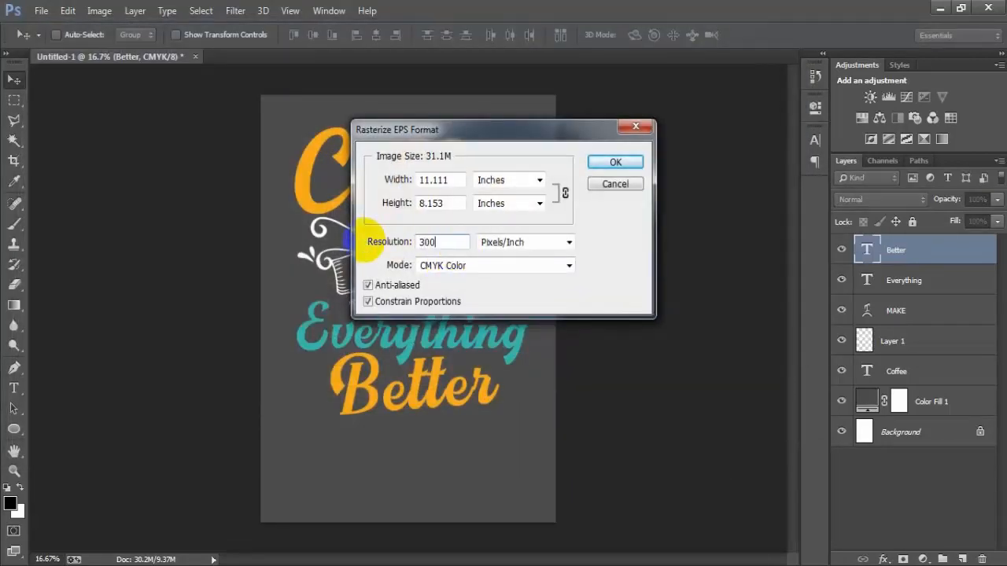
pyautogui.write('300')
pyautogui.press('Return')
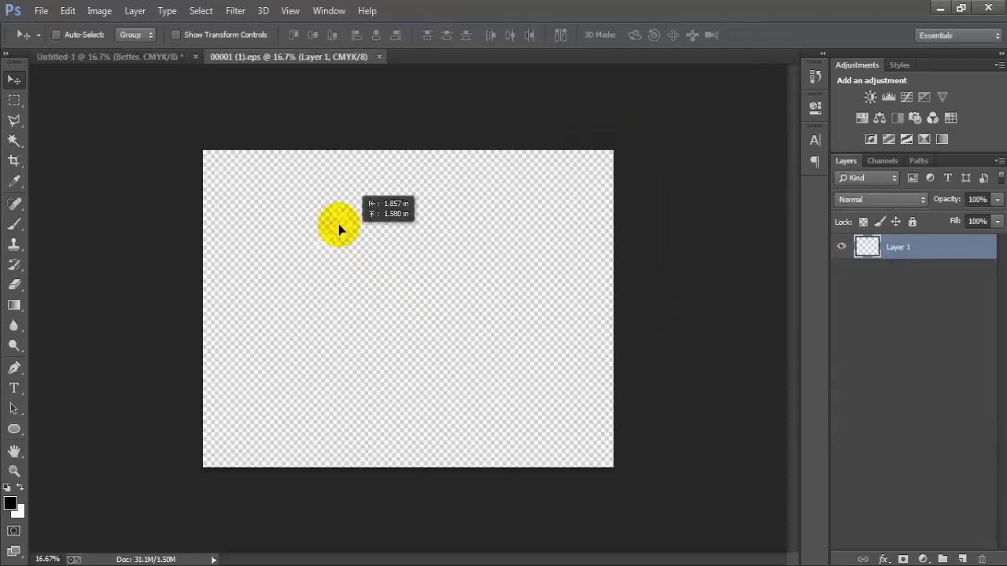
# Bring the white swirl ornament into the coffee design and close the EPS document.
pyautogui.click(161, 56)
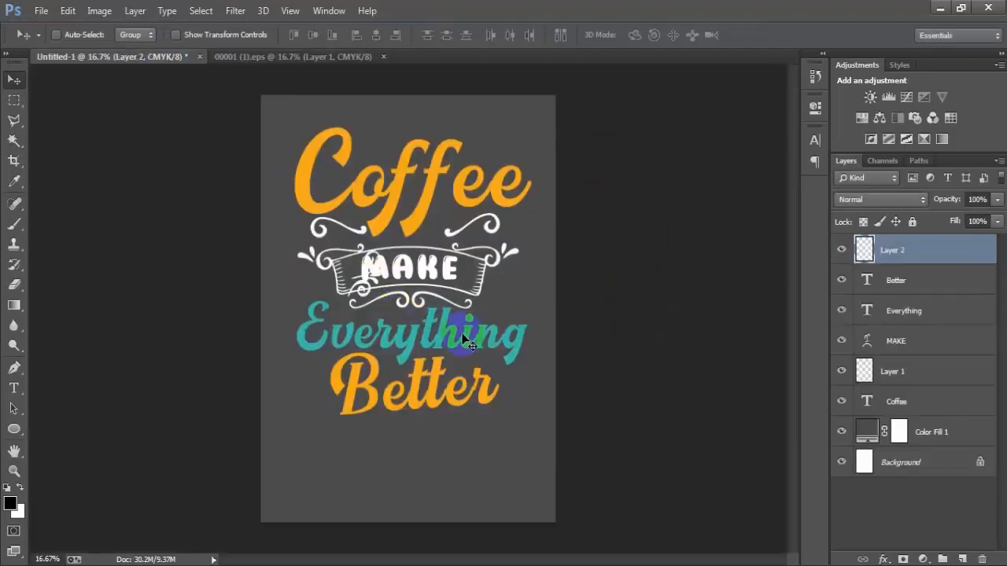
pyautogui.click(389, 57)
pyautogui.click(503, 227)
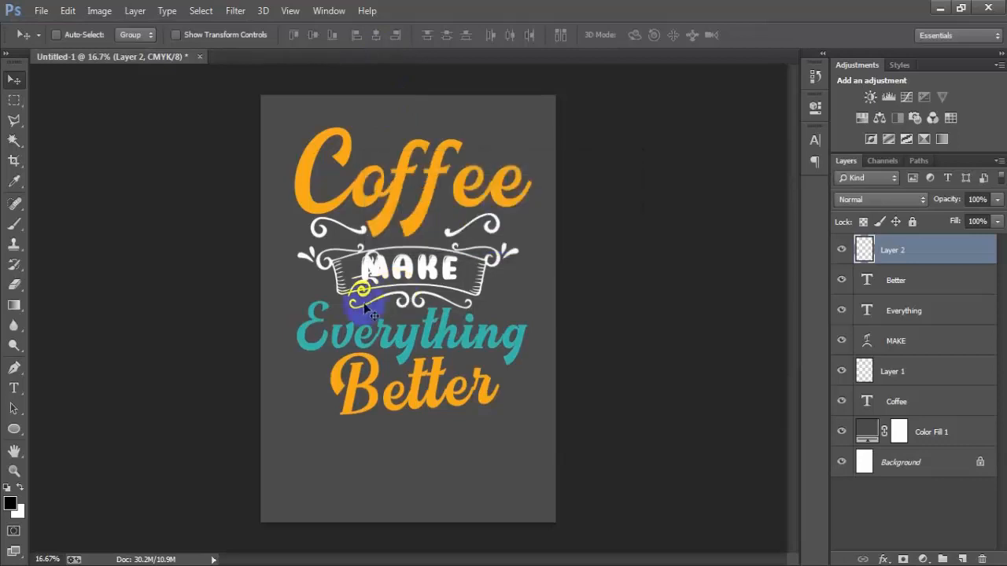
# Move and transform the swirl ornament to fit at the banner's right end above Everything, nudging it slightly right.
pyautogui.moveTo(366, 297); pyautogui.dragTo(529, 318)
pyautogui.hotkey('ctrl', 't')
pyautogui.moveTo(570, 381); pyautogui.dragTo(579, 385)
pyautogui.click(665, 37)
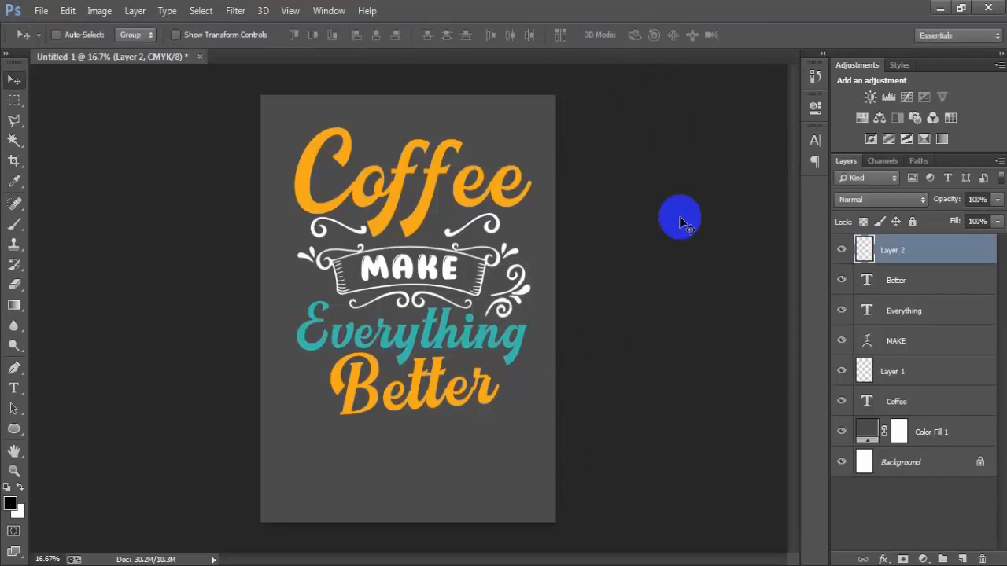
pyautogui.press('Right')
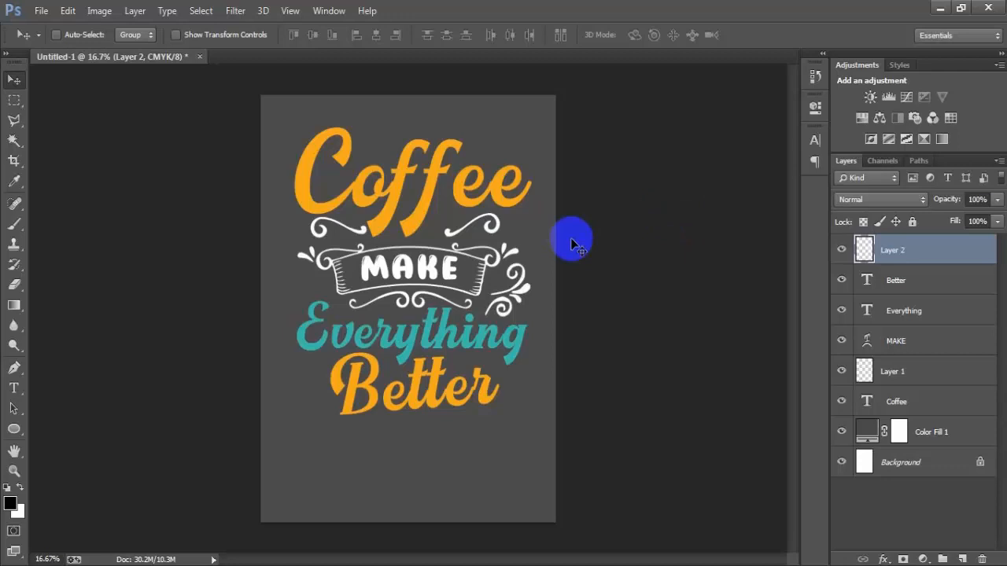
pyautogui.press('Right')
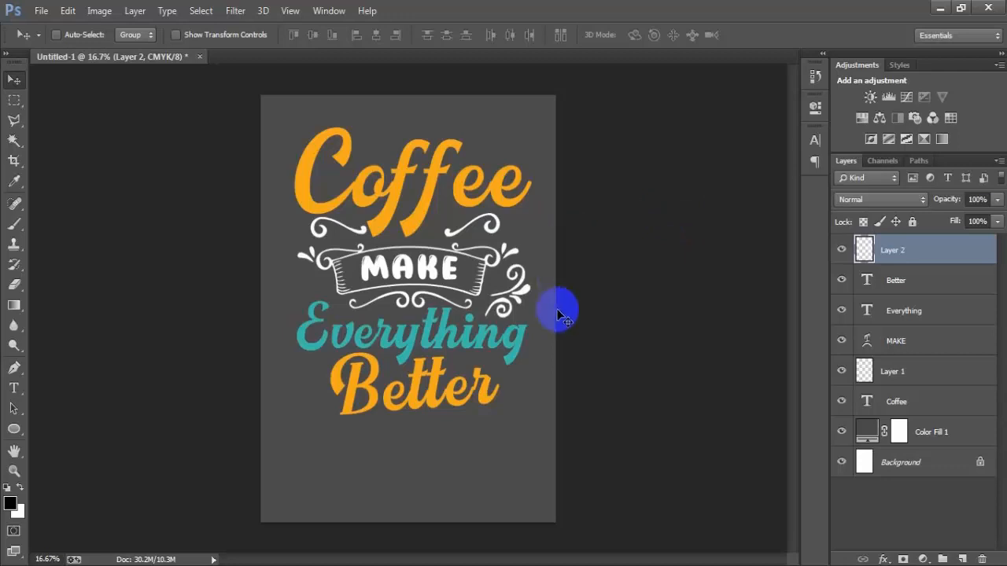
# Add a new layer and draw a small circle about 78 px wide with the Ellipse Tool below and left of Better.
pyautogui.click(963, 558)
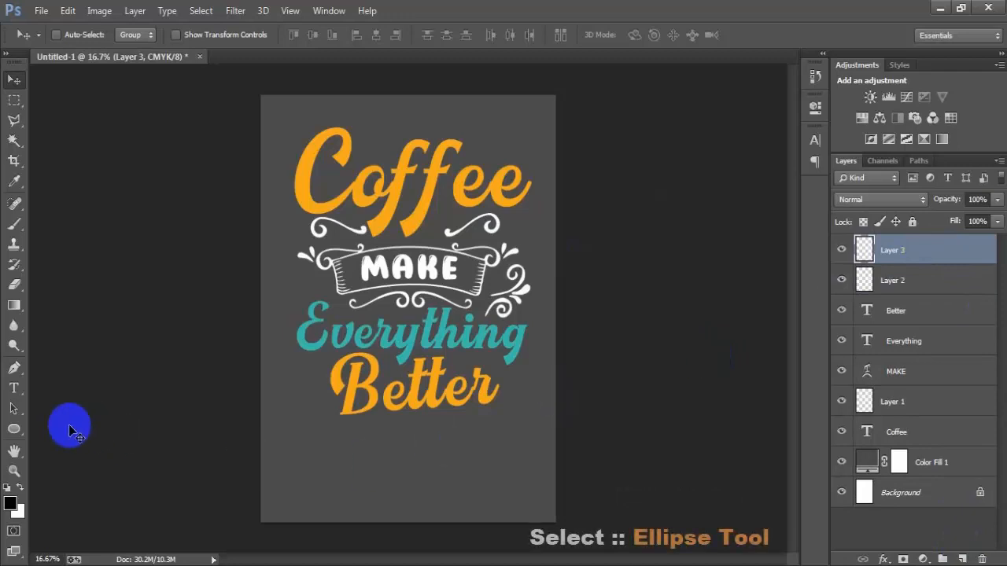
pyautogui.click(14, 428)
pyautogui.click(76, 457)
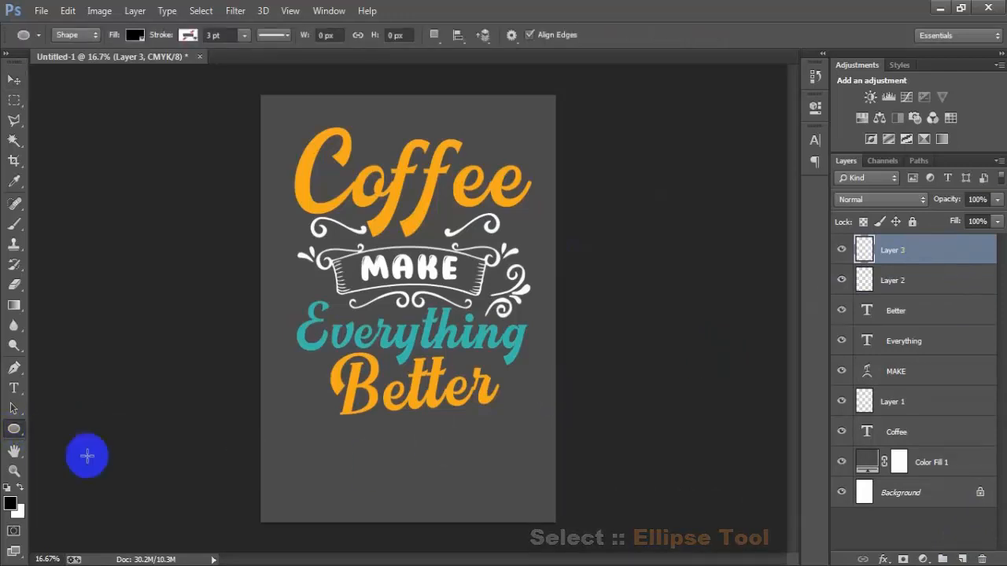
pyautogui.moveTo(275, 420); pyautogui.dragTo(284, 429)
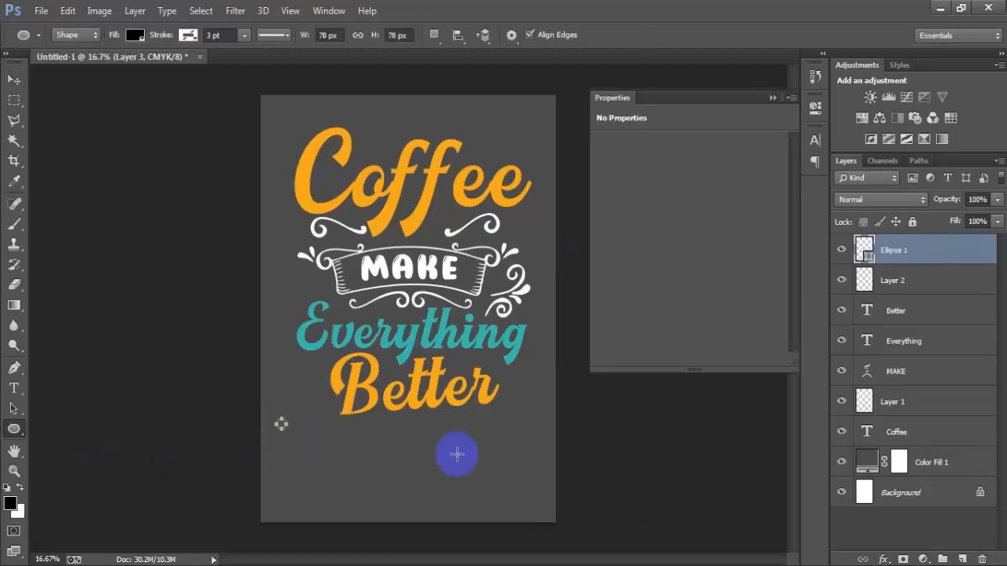
# Remove the circle's fill and give it a white stroke.
pyautogui.click(605, 222)
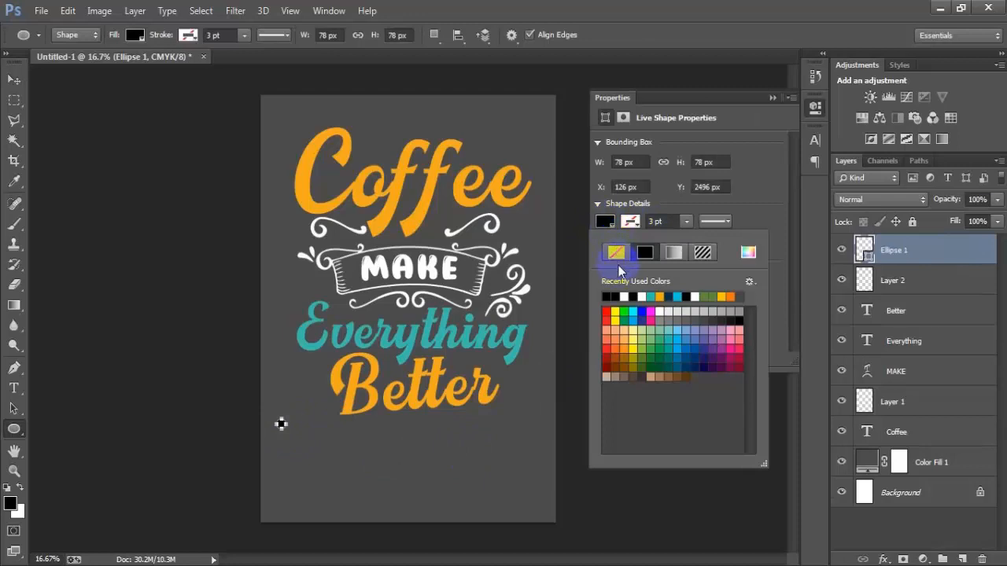
pyautogui.click(616, 252)
pyautogui.click(630, 224)
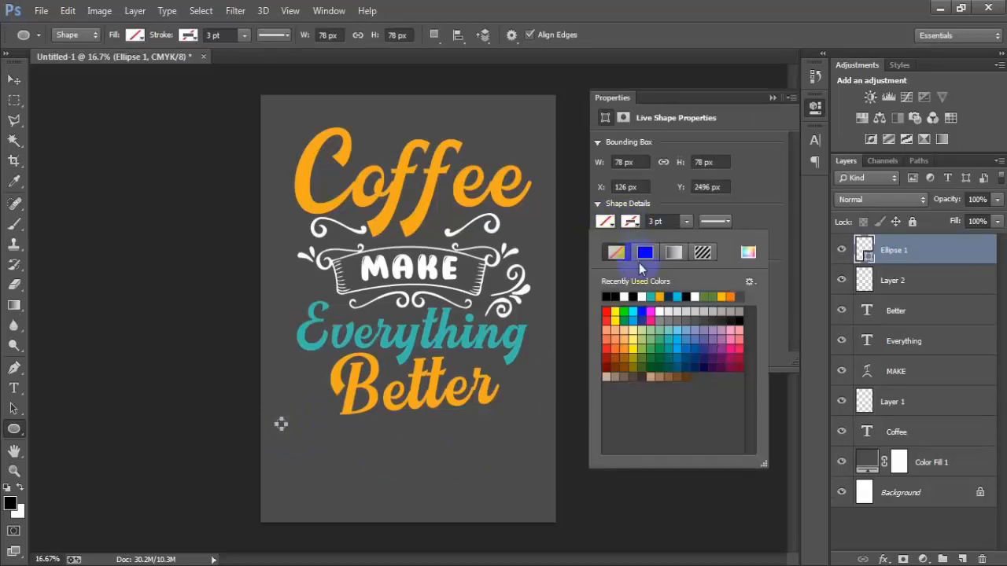
pyautogui.click(630, 296)
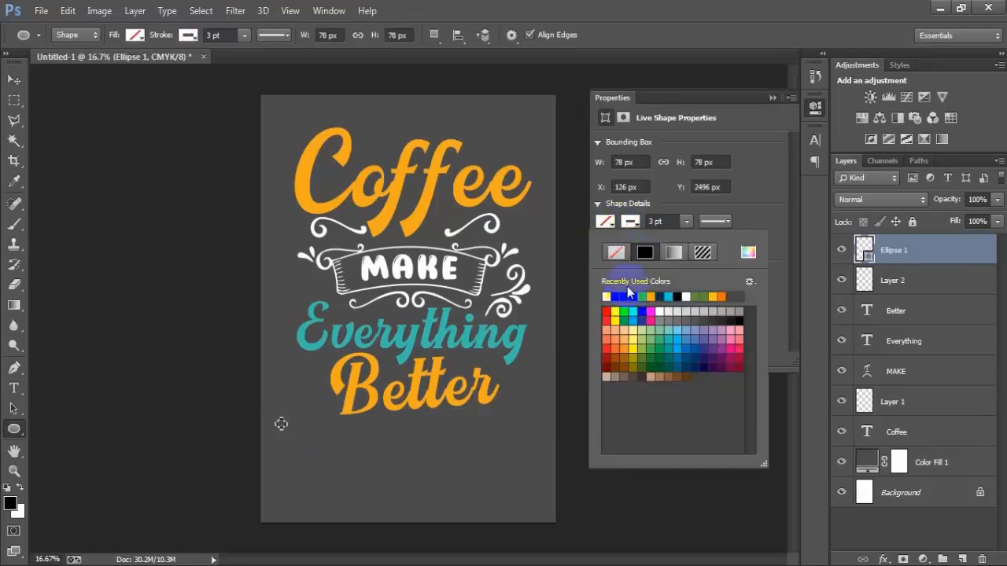
pyautogui.click(773, 96)
# Move the white ring to the upper left of the B in Better and duplicate it, placing the copy beside it.
pyautogui.click(13, 79)
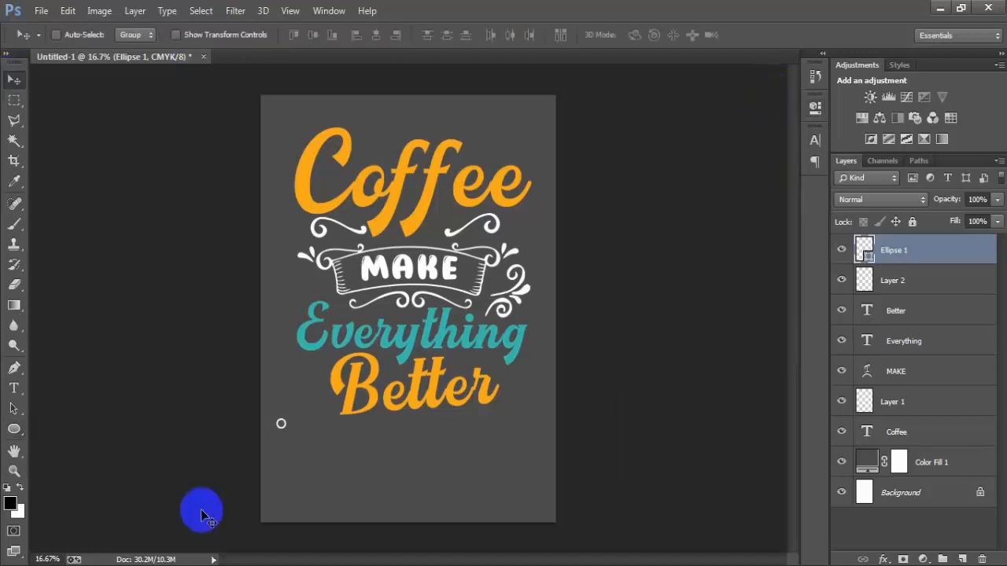
pyautogui.moveTo(281, 434); pyautogui.dragTo(322, 376)
pyautogui.click(666, 488)
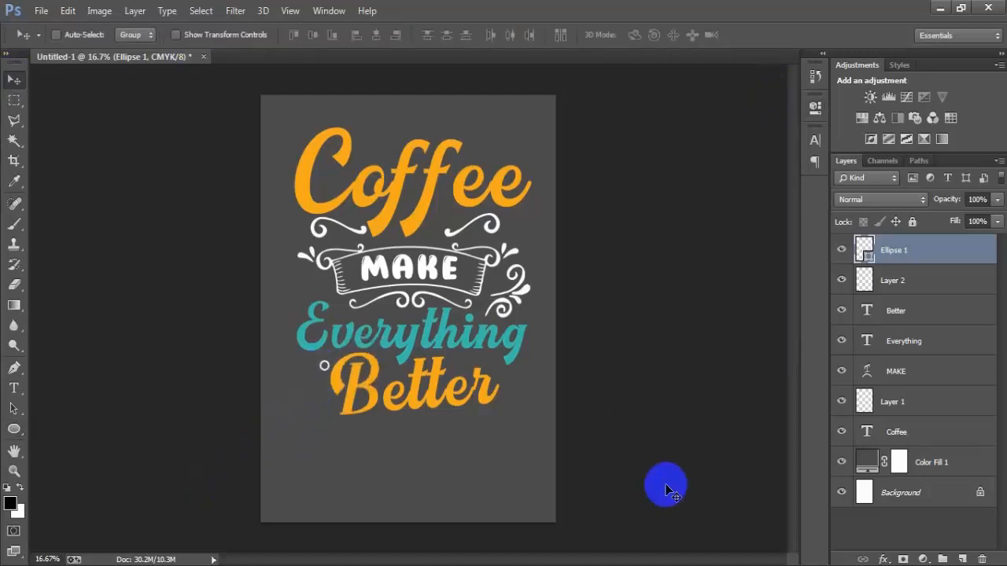
pyautogui.hotkey('ctrl', 'j')
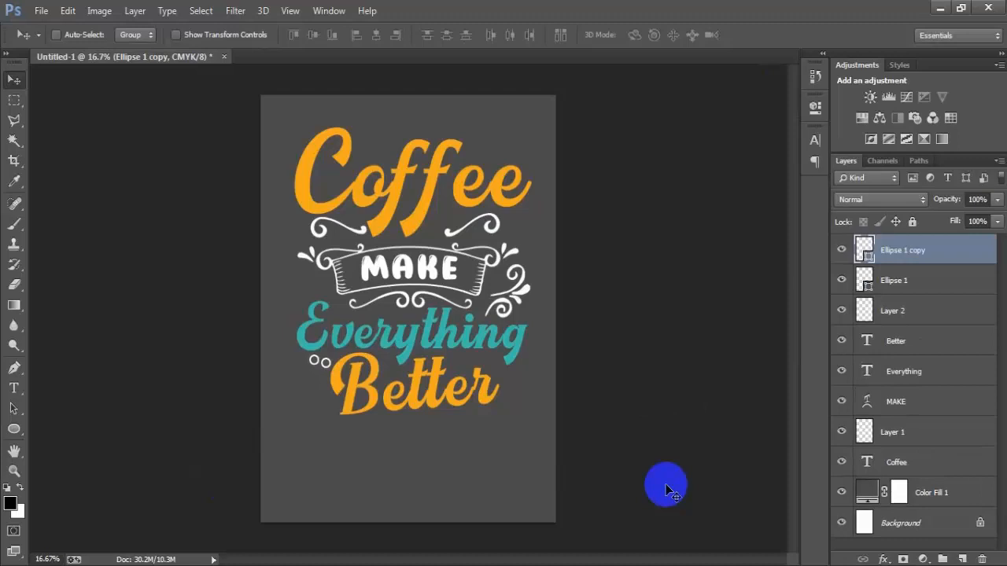
# Duplicate the ring once more and line up the copy as the third ring beside the B in Better.
pyautogui.hotkey('ctrl', 'j')
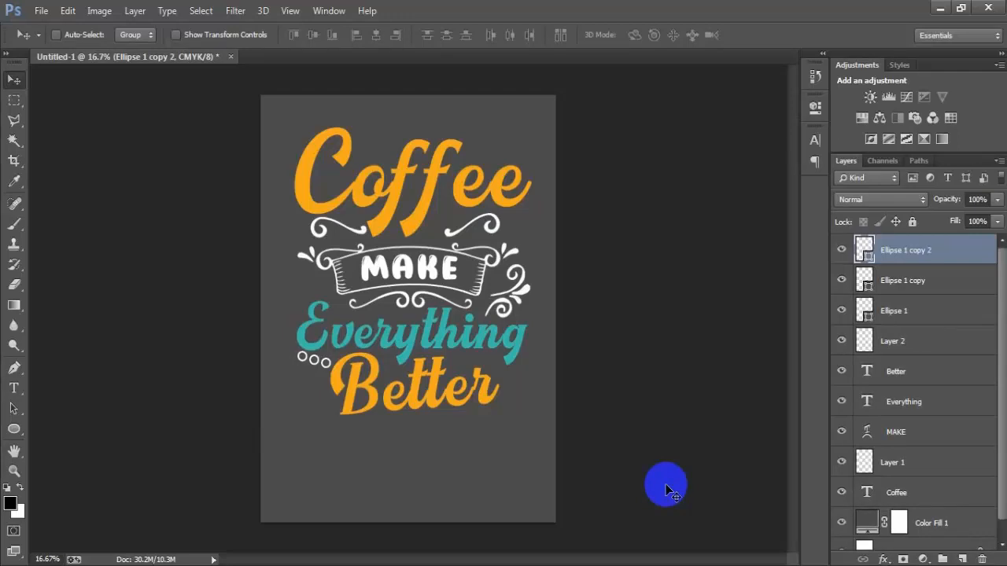
pyautogui.click(940, 280)
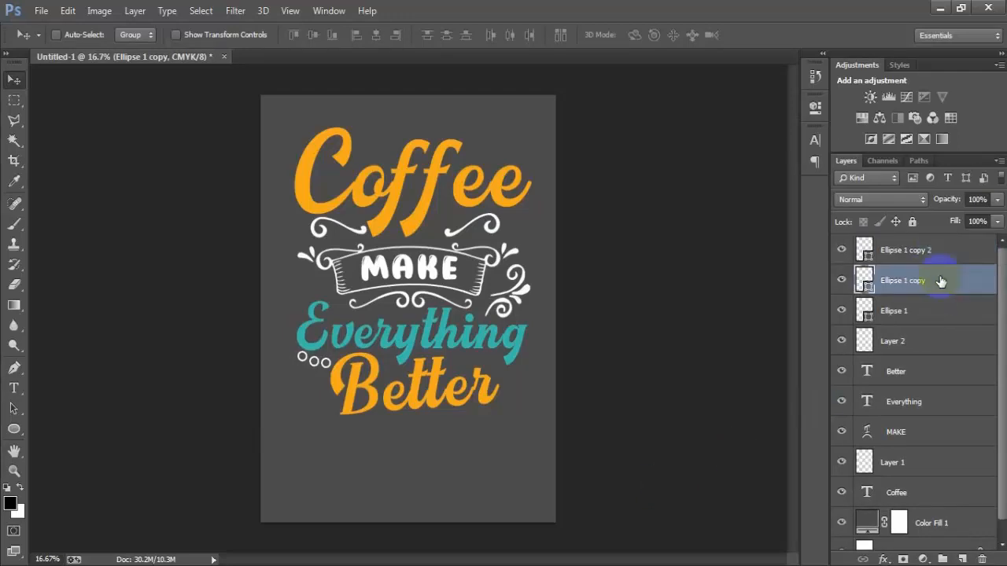
pyautogui.click(941, 261)
# Scatter further copies of the ring below Coffee, beside and beneath the banner, and above the second half of Better.
pyautogui.hotkey('ctrl', 'j')
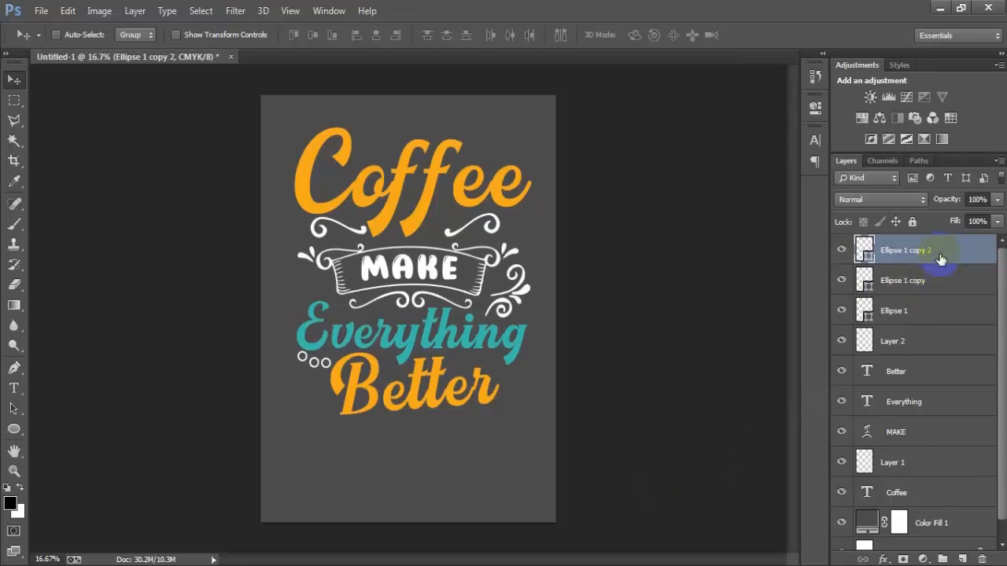
pyautogui.moveTo(323, 370); pyautogui.dragTo(464, 363)
pyautogui.hotkey('ctrl', 'j')
pyautogui.hotkey('ctrl', 'j')
pyautogui.hotkey('ctrl', 'j')
pyautogui.hotkey('ctrl', 'j')
pyautogui.keyDown('alt'); pyautogui.click(464, 364); pyautogui.keyUp('alt')
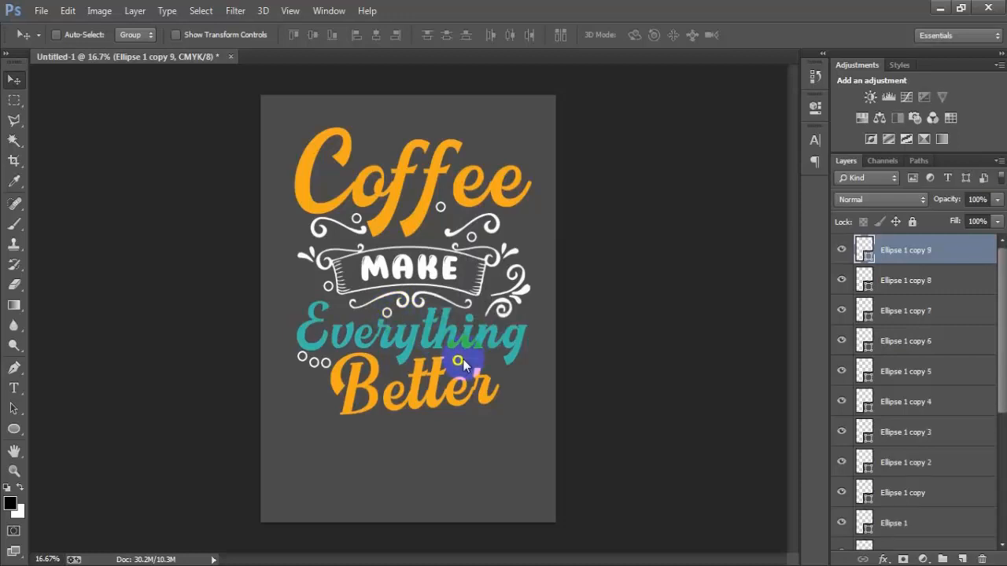
# Add more ring copies above and right of Better, at both ends of the banner and above the start of Everything.
pyautogui.moveTo(462, 358); pyautogui.dragTo(463, 360)
pyautogui.keyDown('alt'); pyautogui.click(464, 362); pyautogui.keyUp('alt')
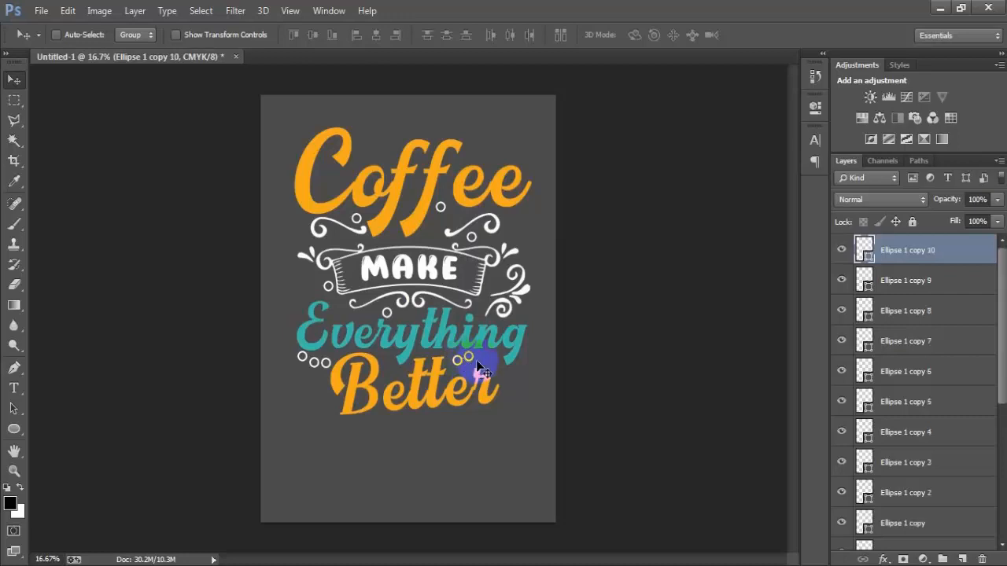
pyautogui.moveTo(477, 363); pyautogui.dragTo(342, 317)
pyautogui.keyDown('alt'); pyautogui.click(520, 383); pyautogui.keyUp('alt')
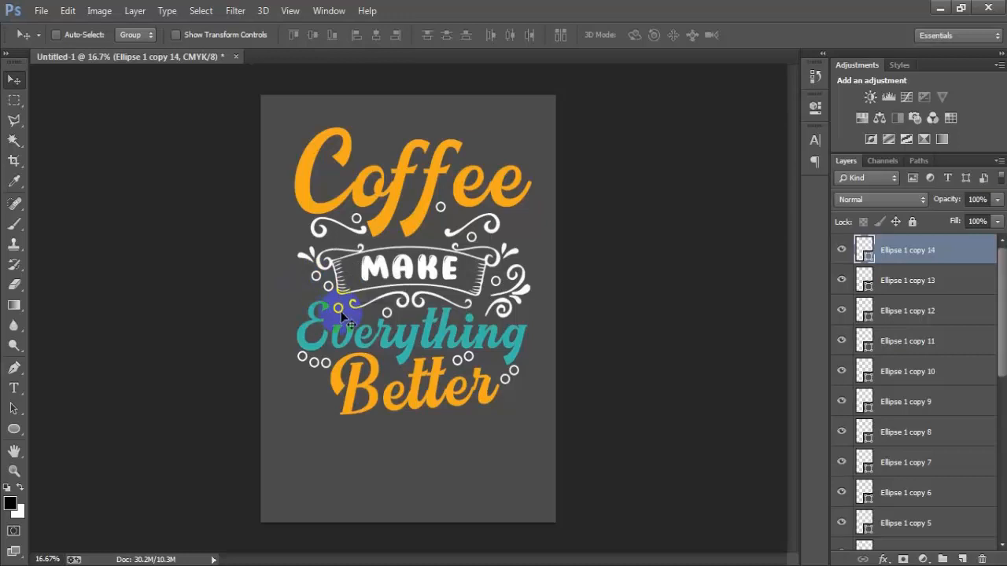
# Place the sparkle image 00001 (1) into the document as a linked file.
pyautogui.click(40, 10)
pyautogui.click(78, 248)
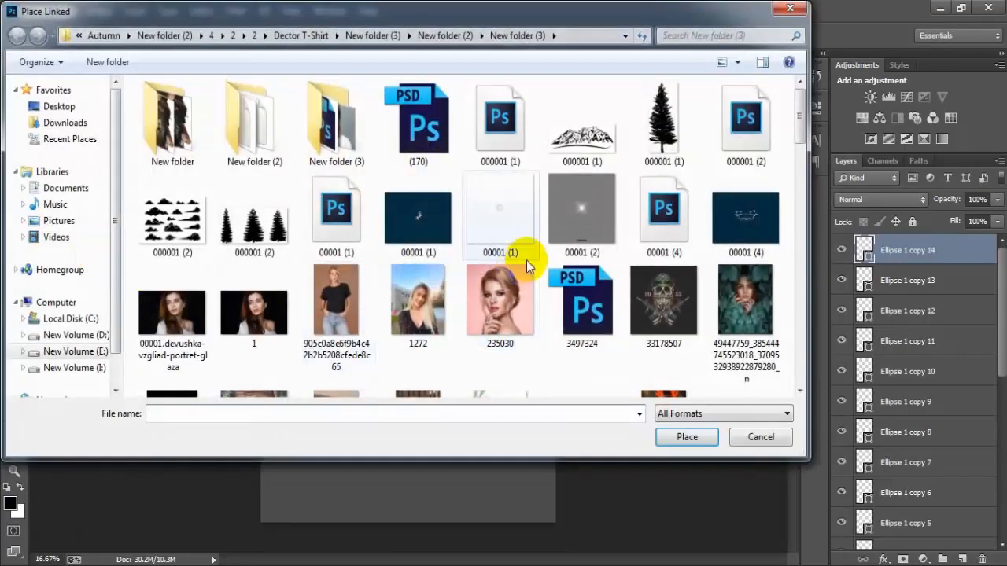
pyautogui.click(500, 230)
pyautogui.click(686, 436)
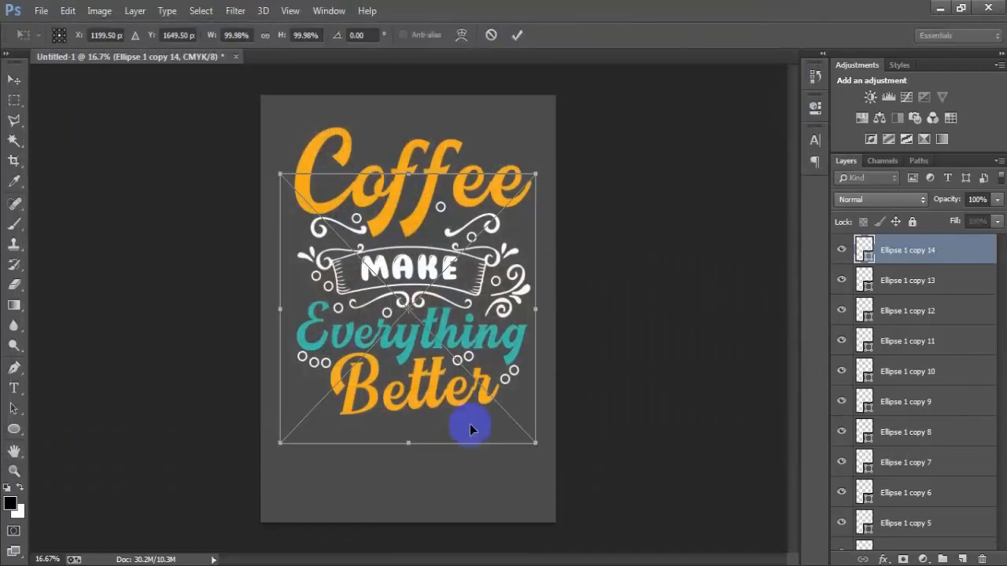
# Scale the placed sparkle to about 48.7%, position it beneath the gap between C and o in Coffee, and rasterize its layer.
pyautogui.moveTo(535, 443); pyautogui.dragTo(472, 374)
pyautogui.moveTo(439, 321); pyautogui.dragTo(390, 221)
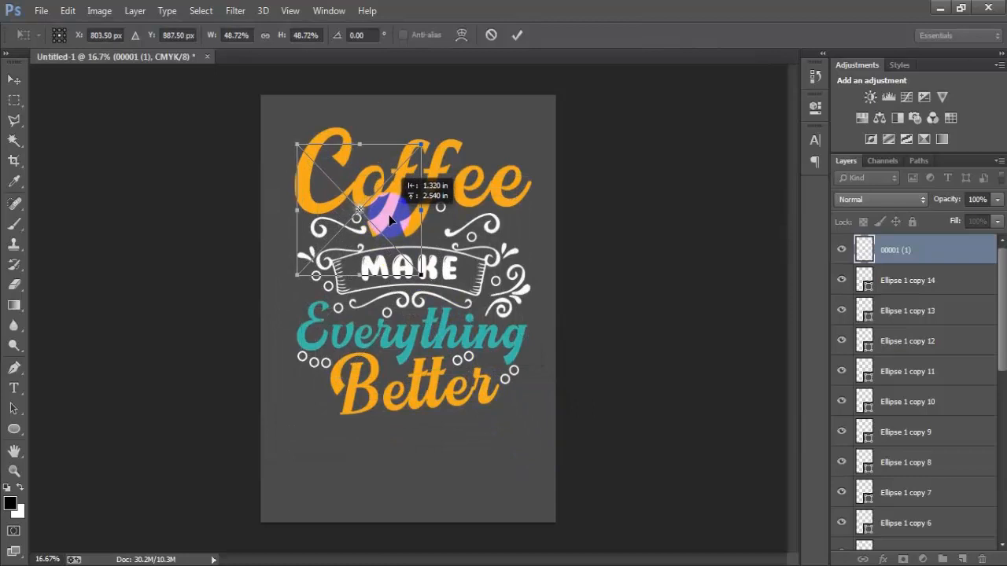
pyautogui.click(517, 34)
pyautogui.rightClick(912, 250)
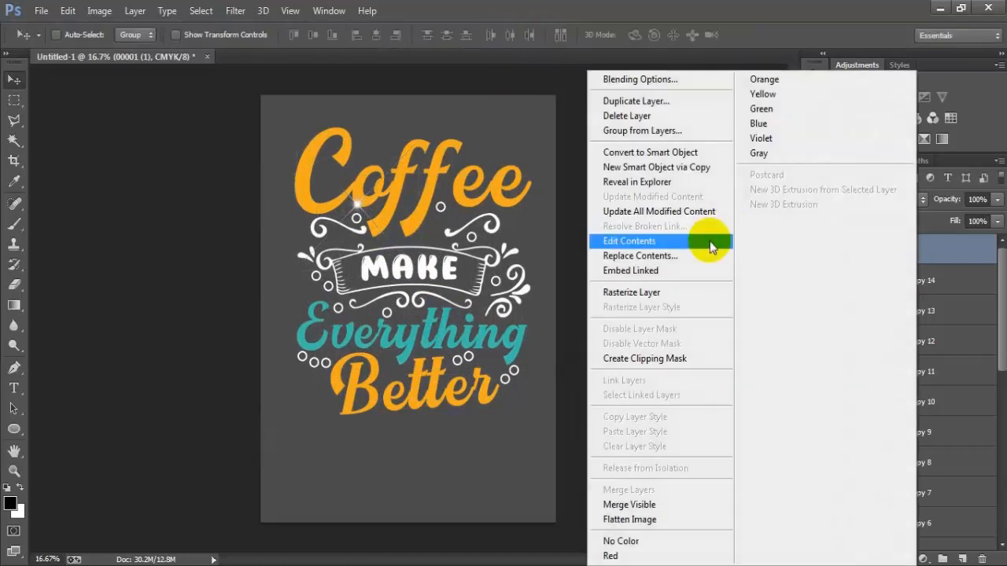
pyautogui.click(674, 285)
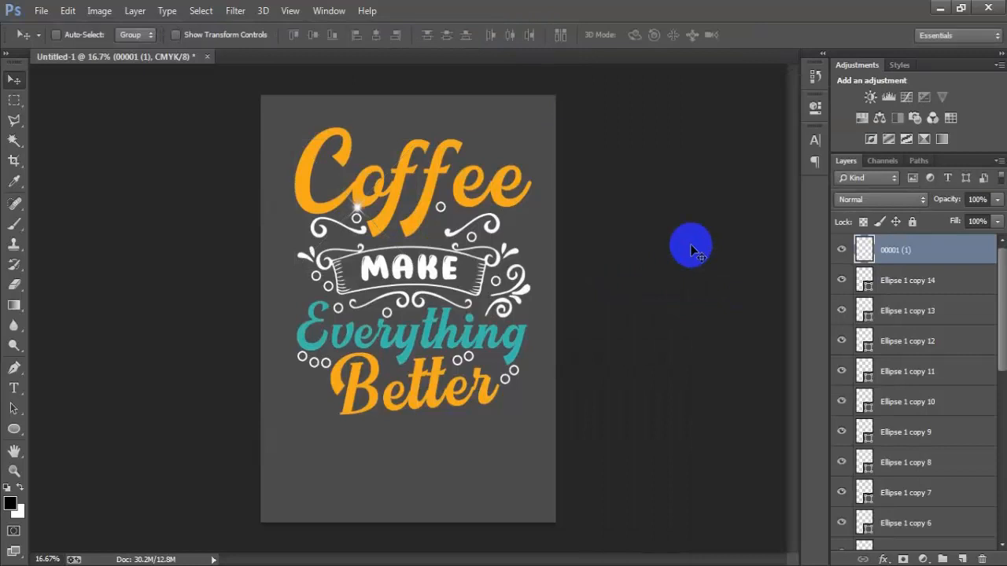
# Duplicate the sparkle between Everything and the first e of Better, scaling the copy to about 85%.
pyautogui.moveTo(691, 250); pyautogui.dragTo(408, 395)
pyautogui.hotkey('ctrl', 't')
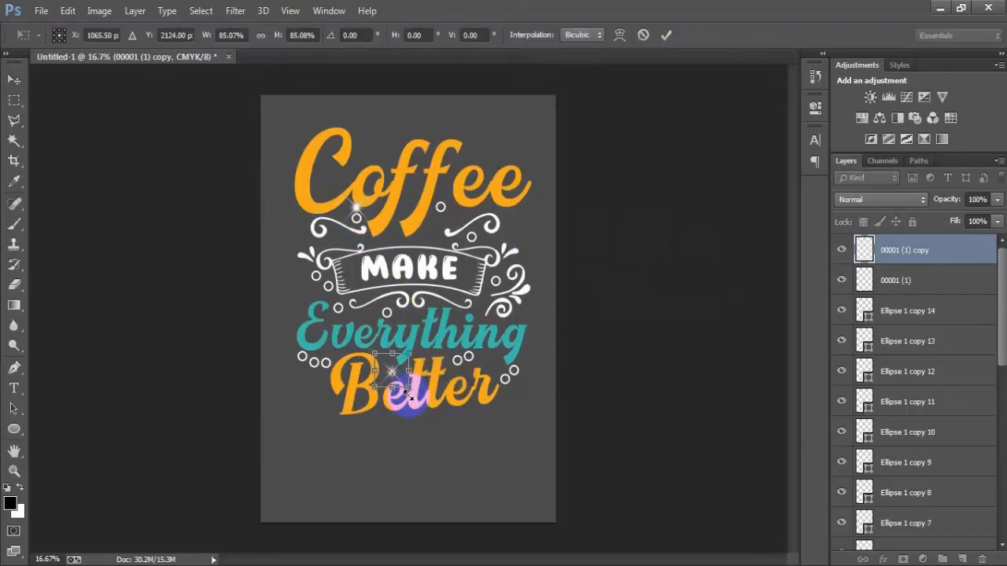
pyautogui.click(665, 35)
# Place three more sparkle copies: at the lower left of the B in Better, above MAKE, and below the end of Coffee.
pyautogui.hotkey('ctrl', 'j')
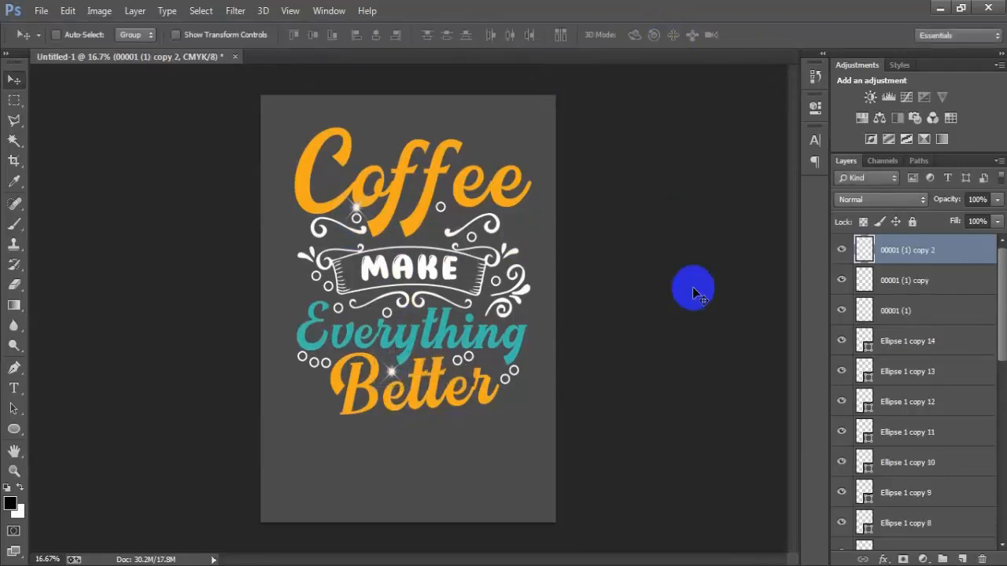
pyautogui.moveTo(439, 358); pyautogui.dragTo(337, 406)
pyautogui.hotkey('ctrl', 'j')
pyautogui.hotkey('ctrl', 'j')
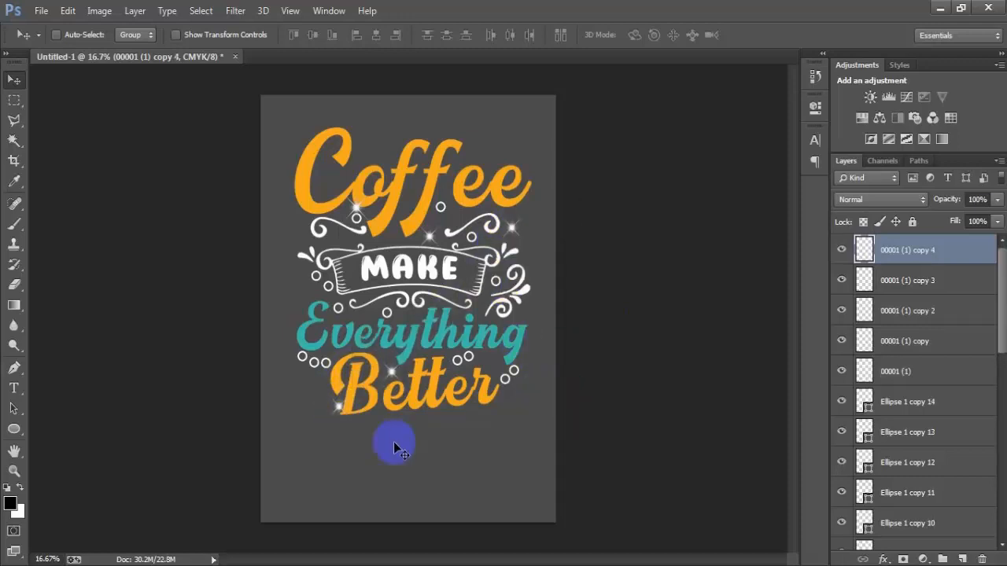
# Add two ring copies, one above MAKE and one inside the banner's left end, shrinking the latter to about 60%.
pyautogui.click(905, 404)
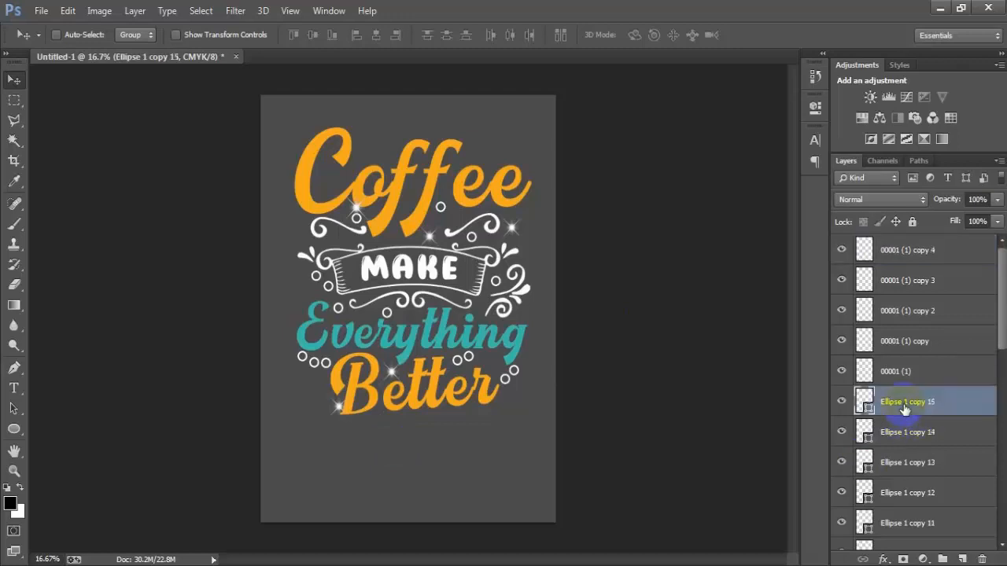
pyautogui.moveTo(448, 363); pyautogui.dragTo(502, 297)
pyautogui.moveTo(516, 271); pyautogui.dragTo(356, 285)
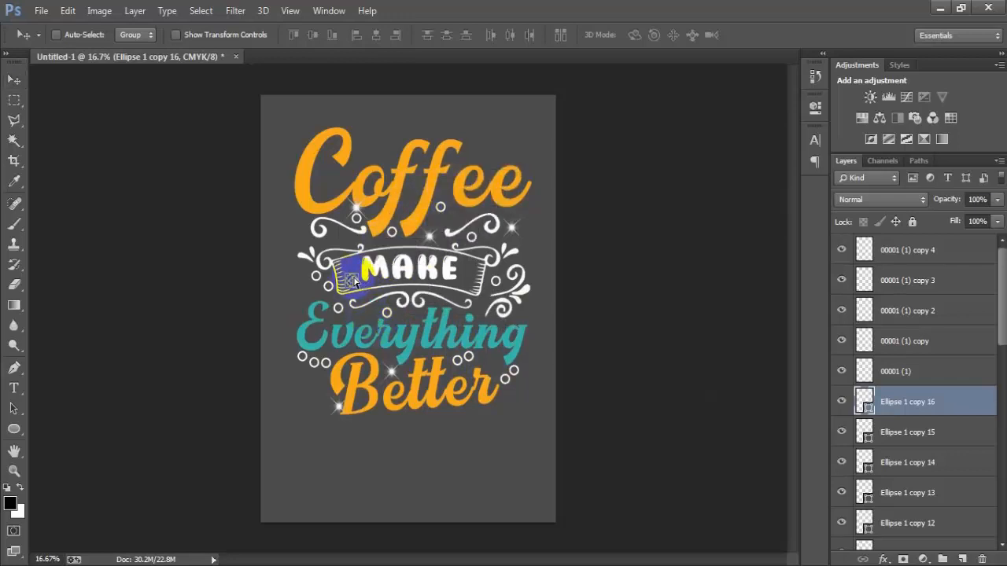
pyautogui.hotkey('ctrl', 't')
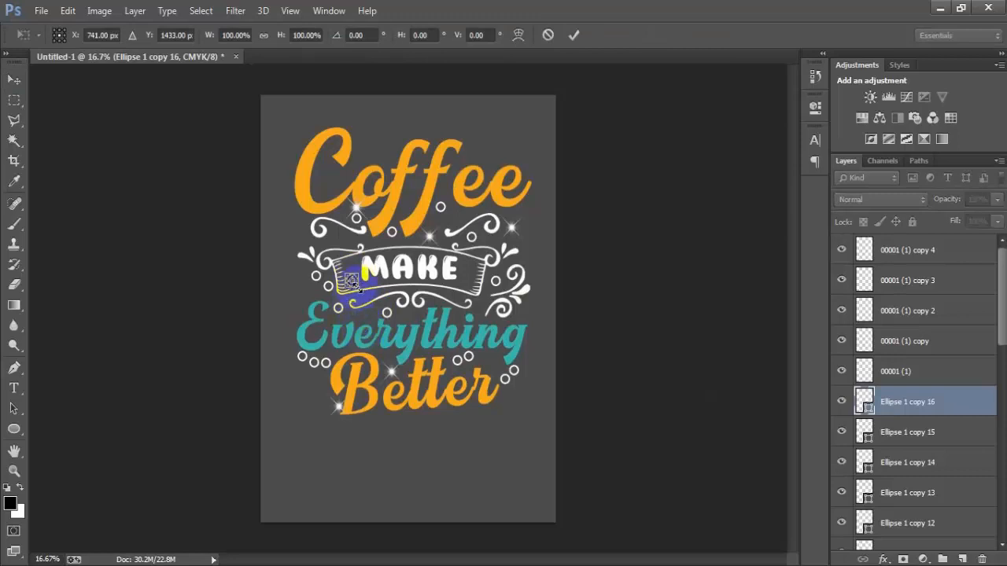
pyautogui.moveTo(358, 285); pyautogui.dragTo(354, 282)
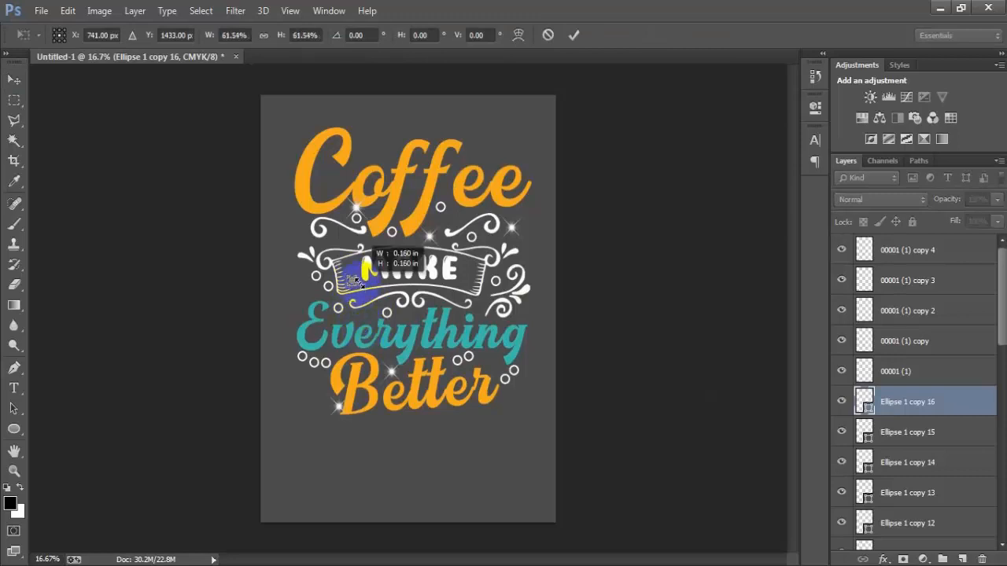
pyautogui.click(574, 35)
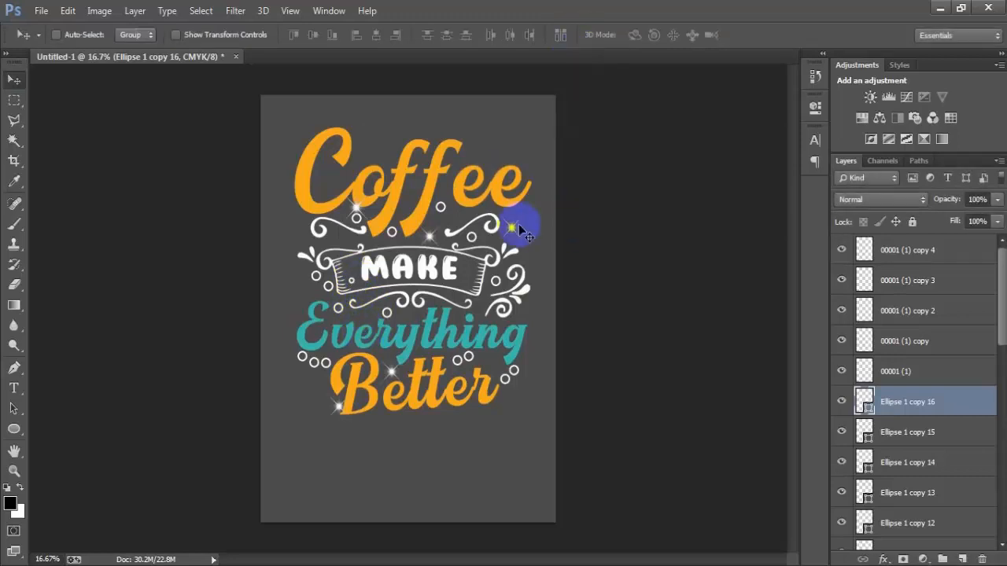
# Add a new layer on top of all others and set the Brush Tool to a hard round 10 px tip.
pyautogui.click(909, 250)
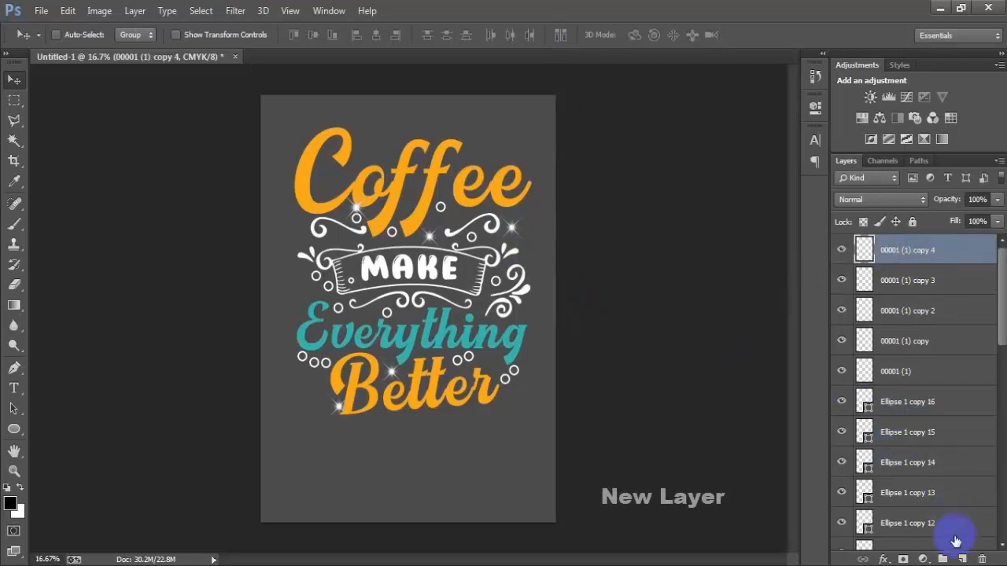
pyautogui.click(961, 560)
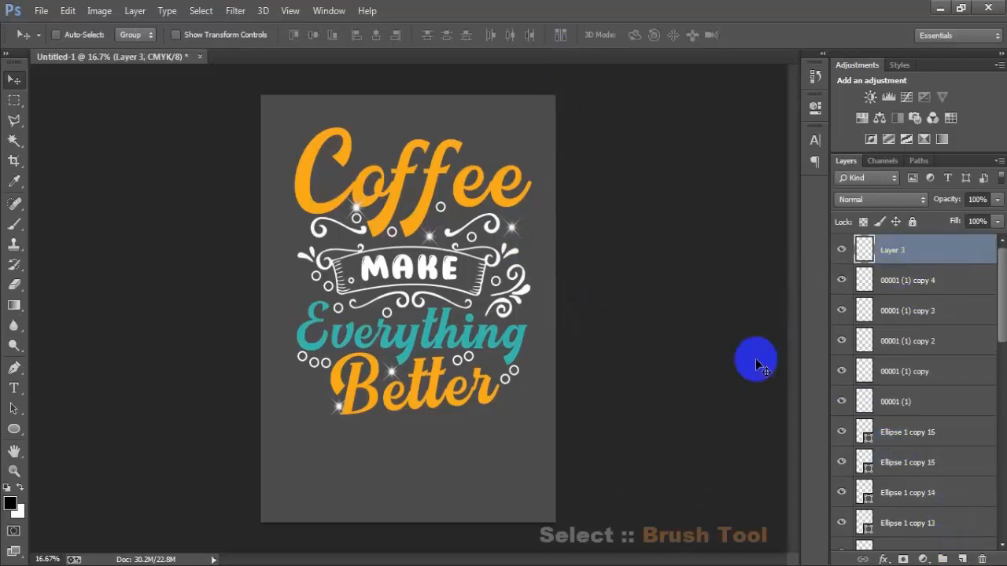
pyautogui.moveTo(14, 223); pyautogui.dragTo(48, 225)
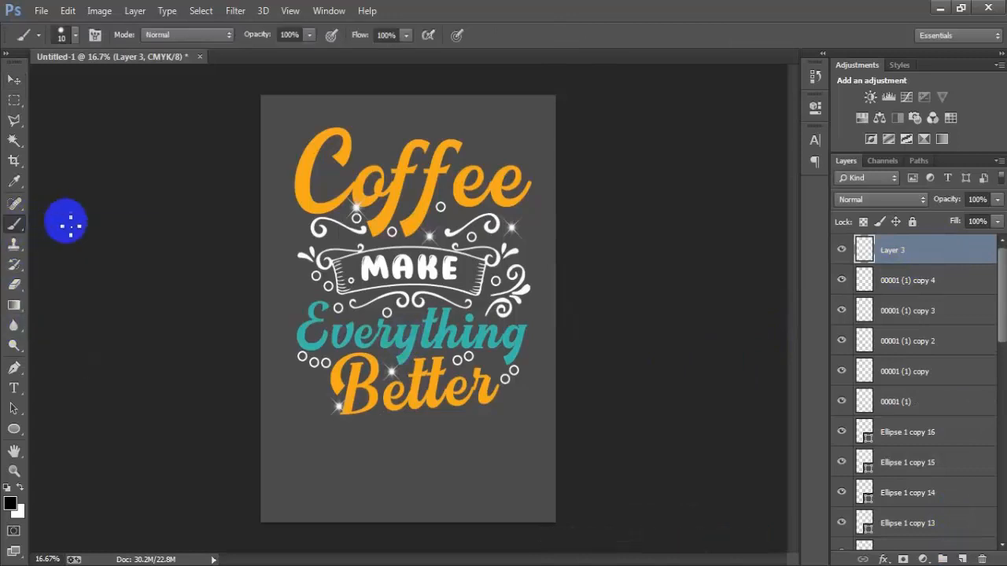
pyautogui.rightClick(290, 206)
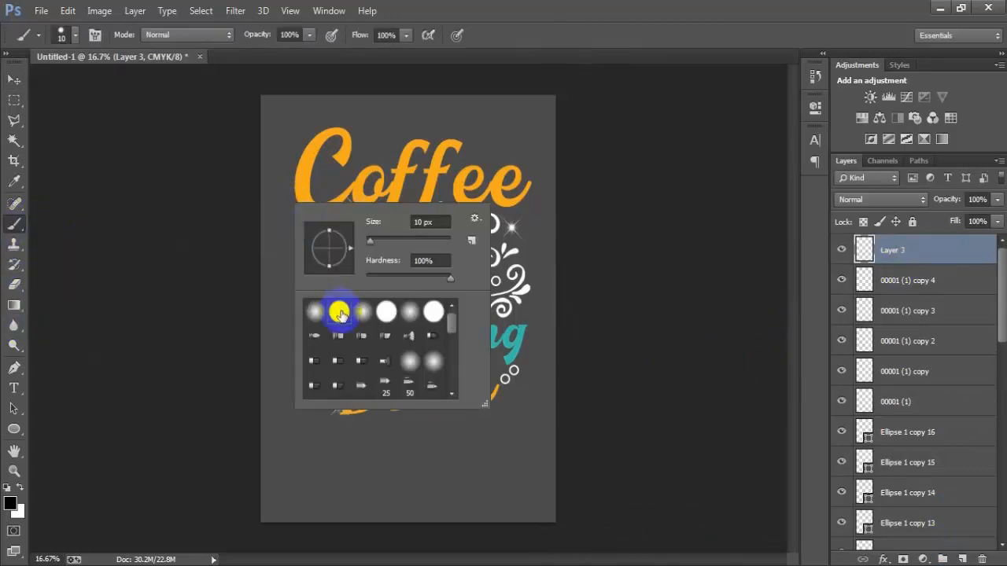
pyautogui.click(417, 261)
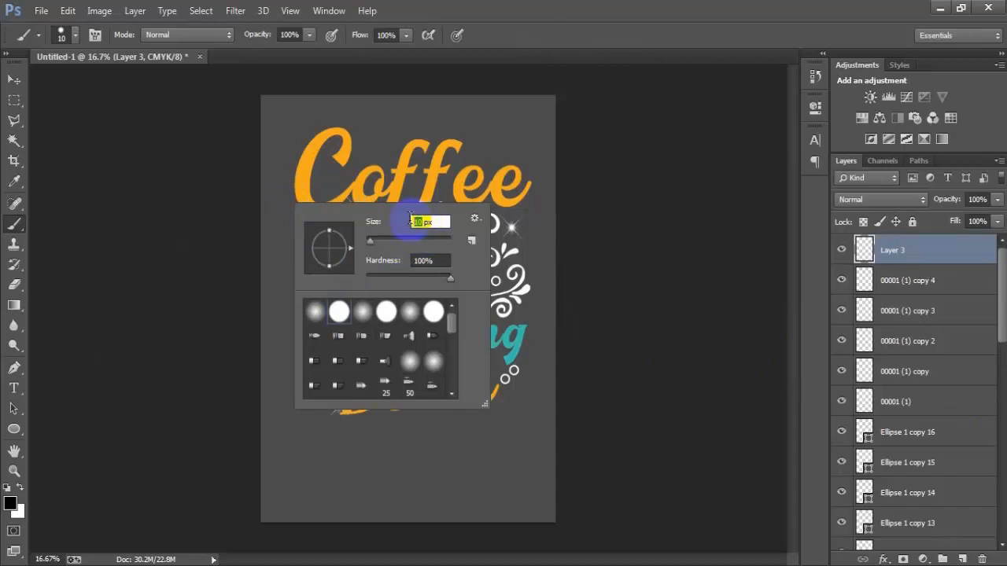
pyautogui.click(643, 140)
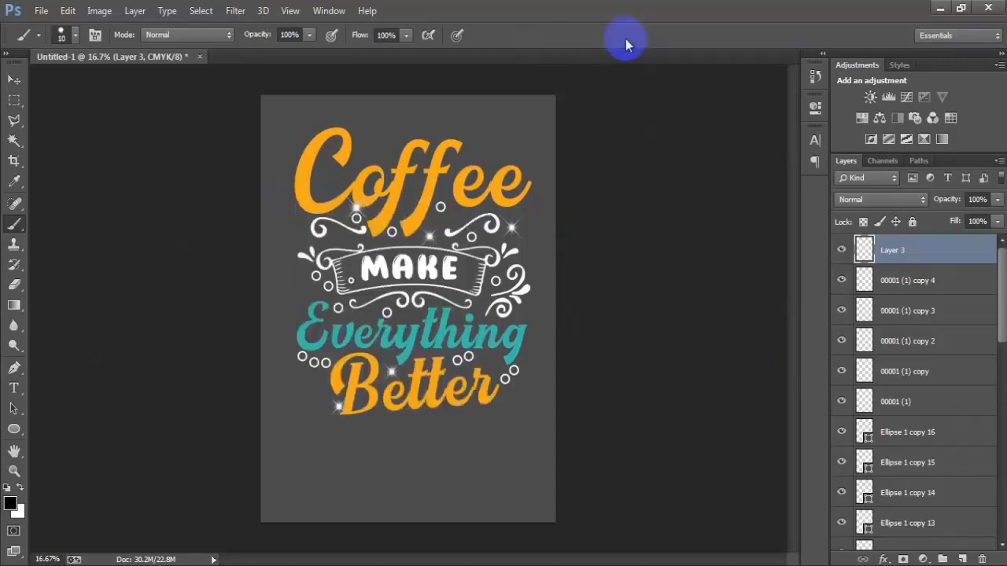
# Set the foreground colour to white and paint small single dots scattered around and between all the words and the banner.
pyautogui.press('d')
pyautogui.click(18, 488)
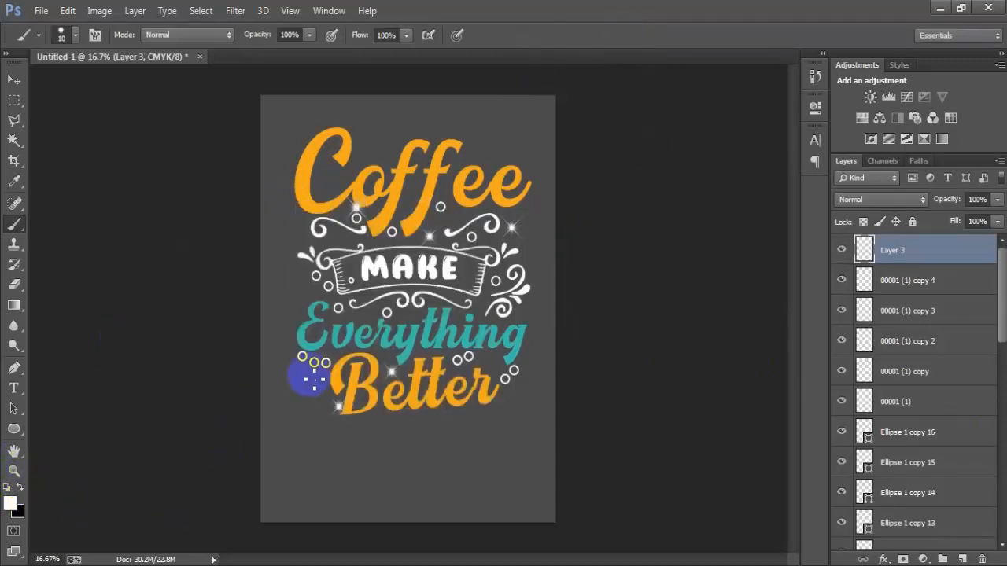
pyautogui.click(377, 406)
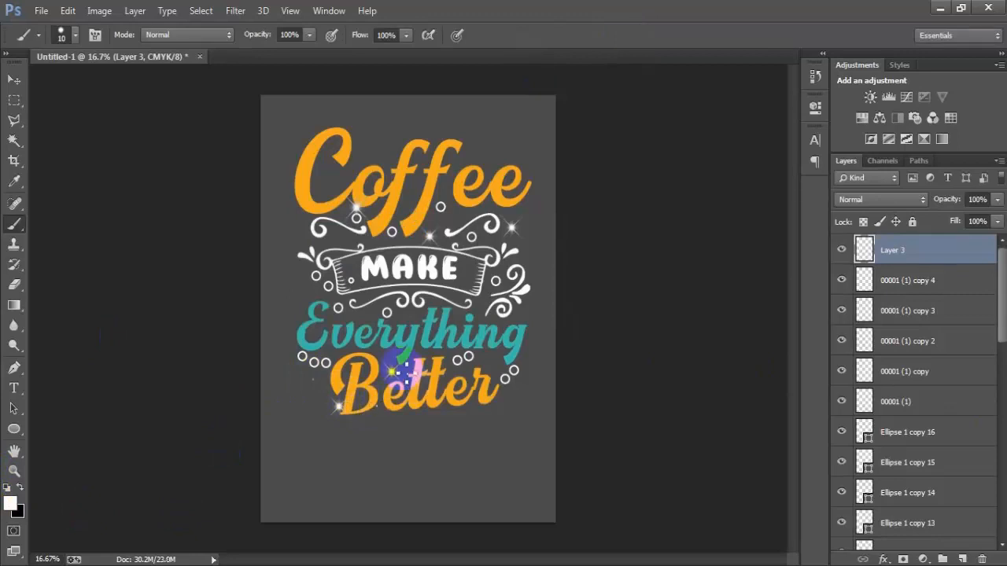
pyautogui.click(389, 353)
pyautogui.click(362, 318)
pyautogui.click(405, 314)
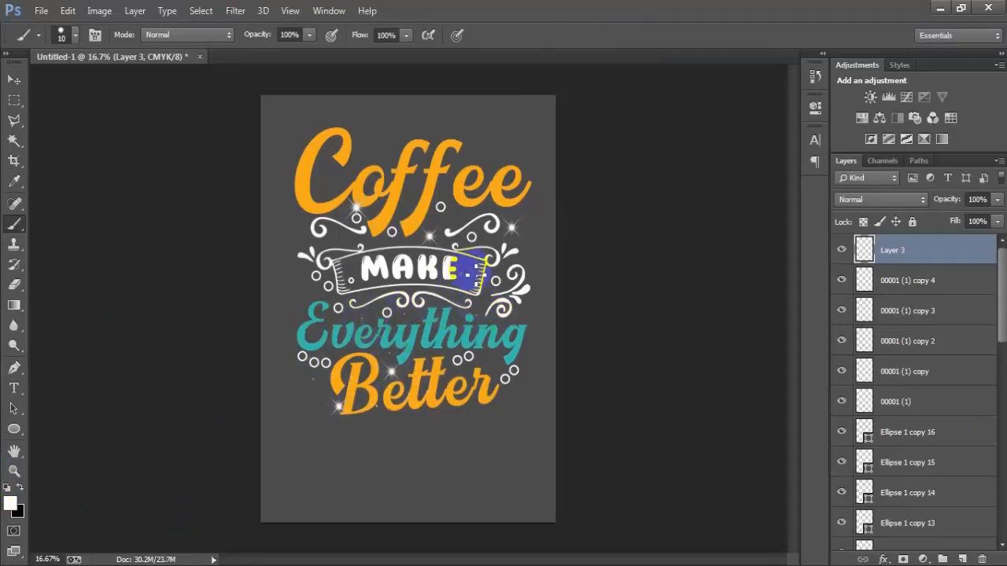
pyautogui.click(455, 213)
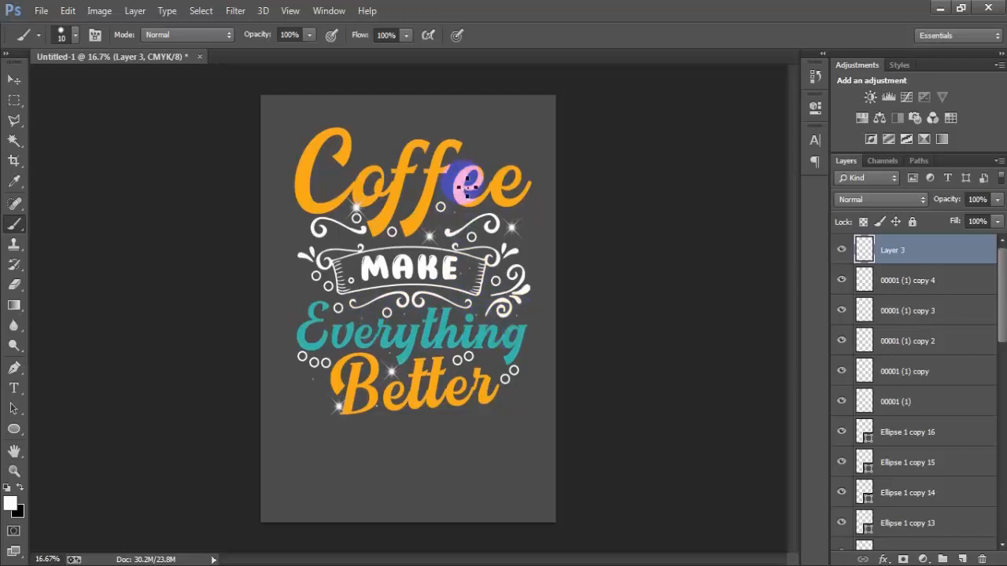
pyautogui.click(508, 181)
pyautogui.click(327, 178)
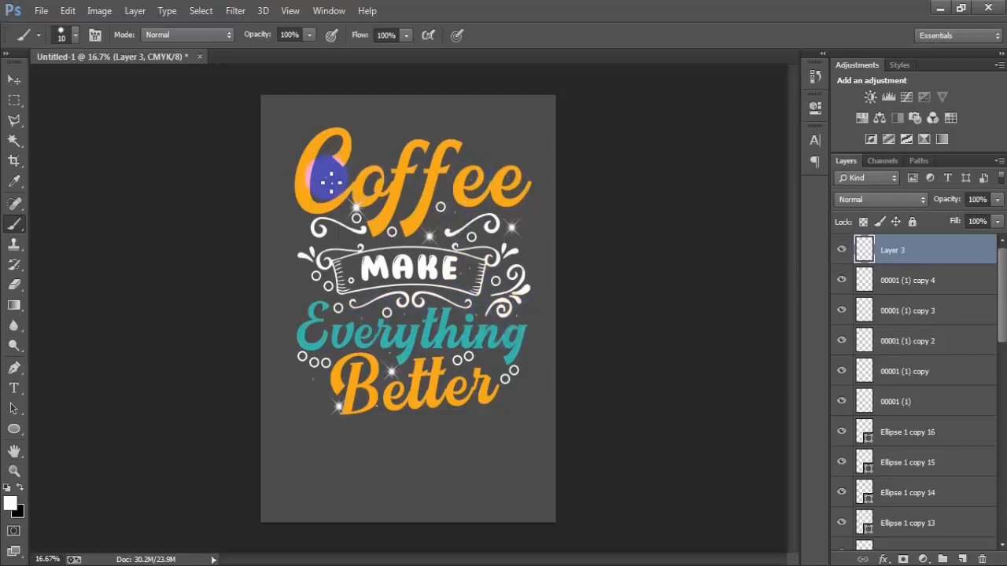
pyautogui.click(370, 191)
pyautogui.click(346, 242)
pyautogui.click(399, 263)
pyautogui.click(499, 316)
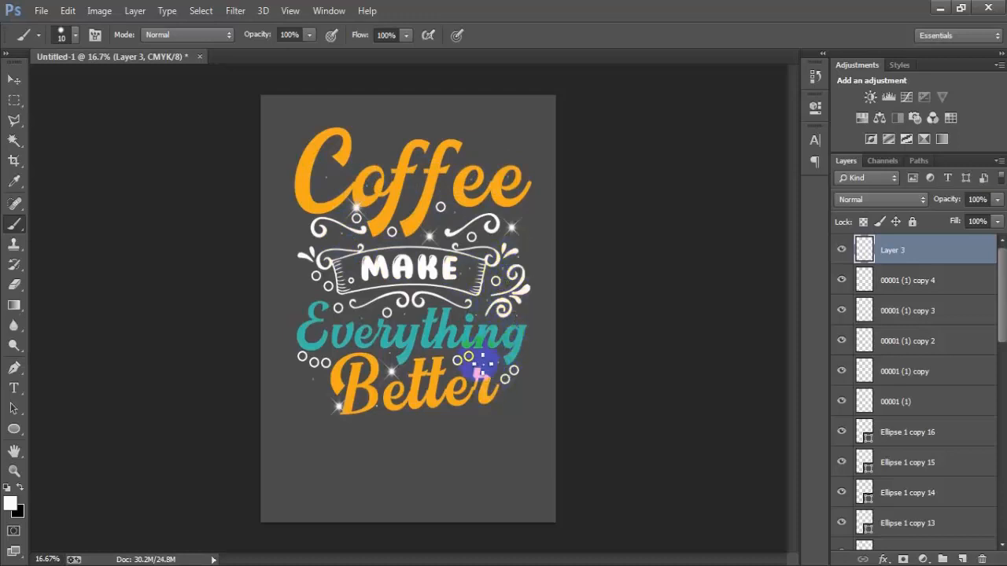
pyautogui.click(470, 403)
pyautogui.click(427, 413)
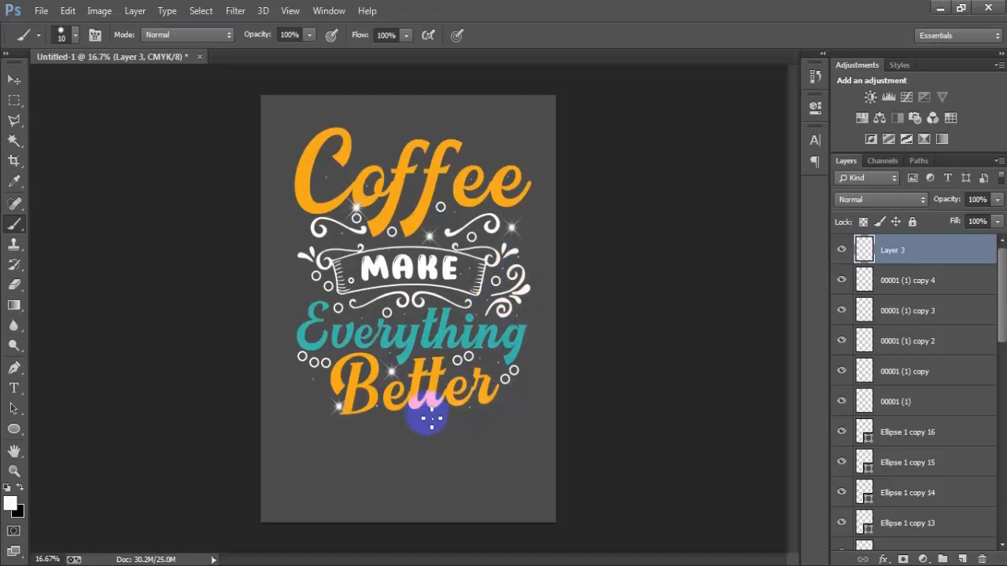
pyautogui.click(408, 392)
pyautogui.click(351, 359)
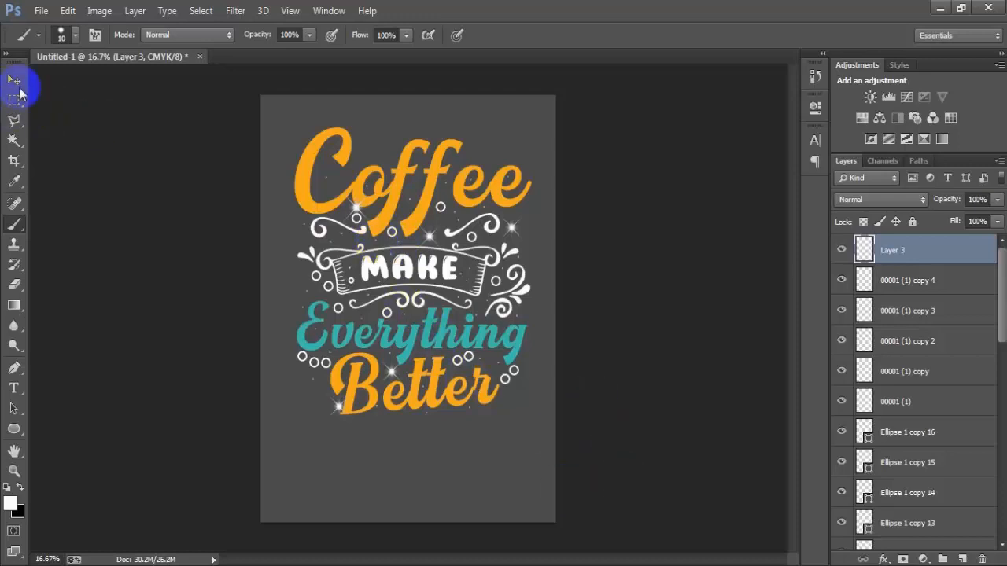
# Select all layers from Layer 3 down to the Coffee text layer and group them, leaving out the colour fill and background.
pyautogui.click(14, 80)
pyautogui.scroll(-10, 904, 472)
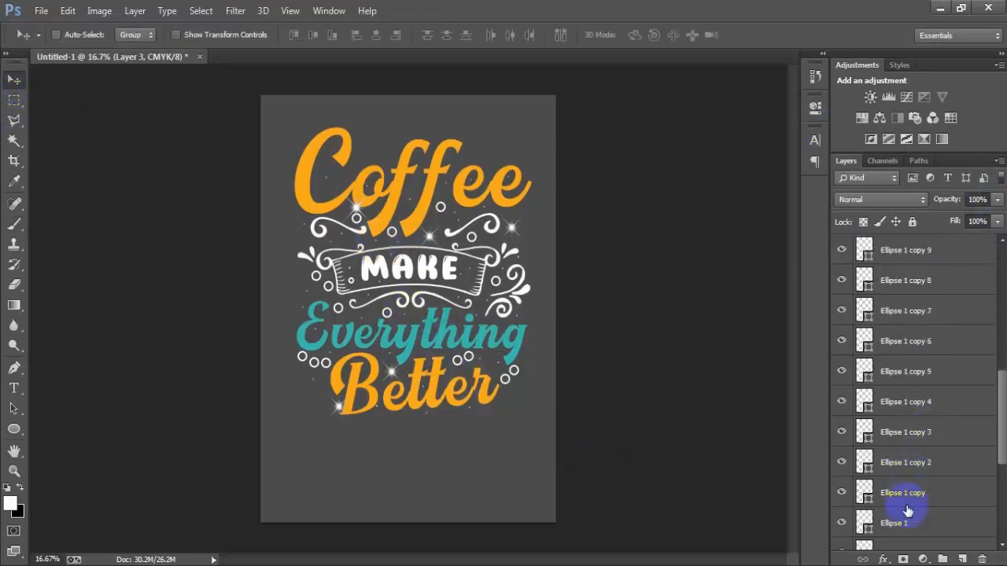
pyautogui.scroll(-3, 903, 493)
pyautogui.keyDown('shift'); pyautogui.click(897, 474); pyautogui.keyUp('shift')
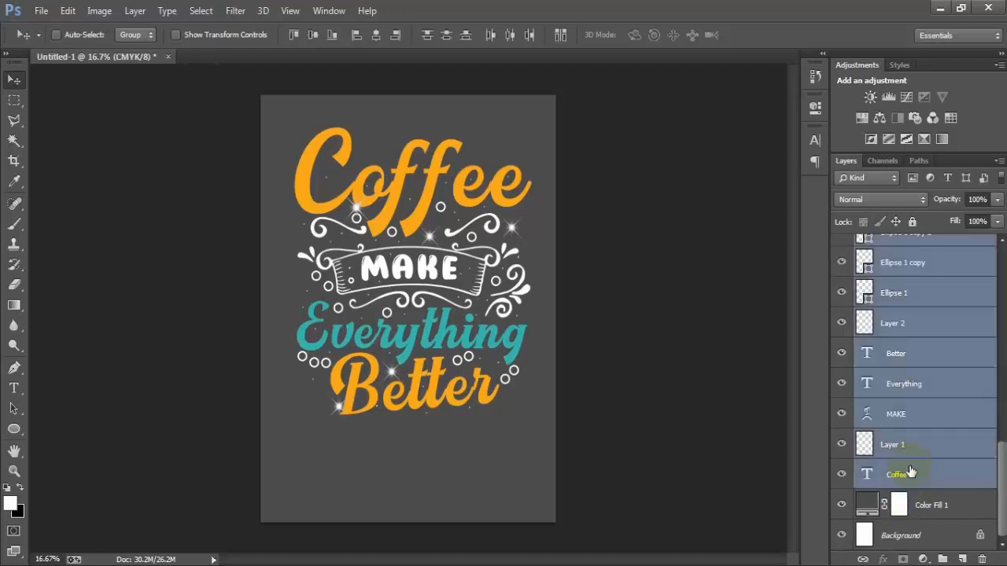
pyautogui.hotkey('ctrl', 'g')
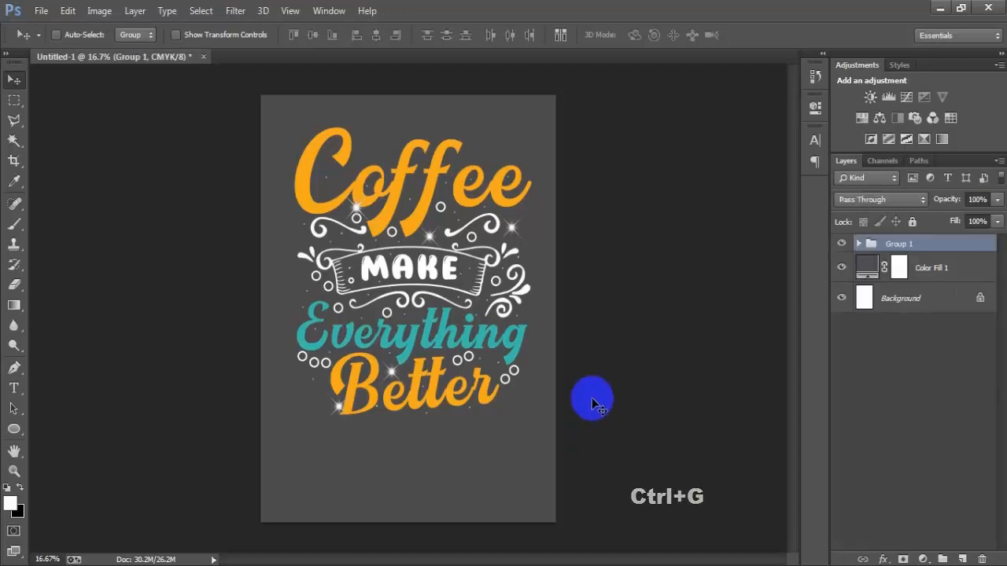
# Move the grouped artwork slightly down and scale it proportionally about its centre to about 114%.
pyautogui.moveTo(400, 328); pyautogui.dragTo(403, 337)
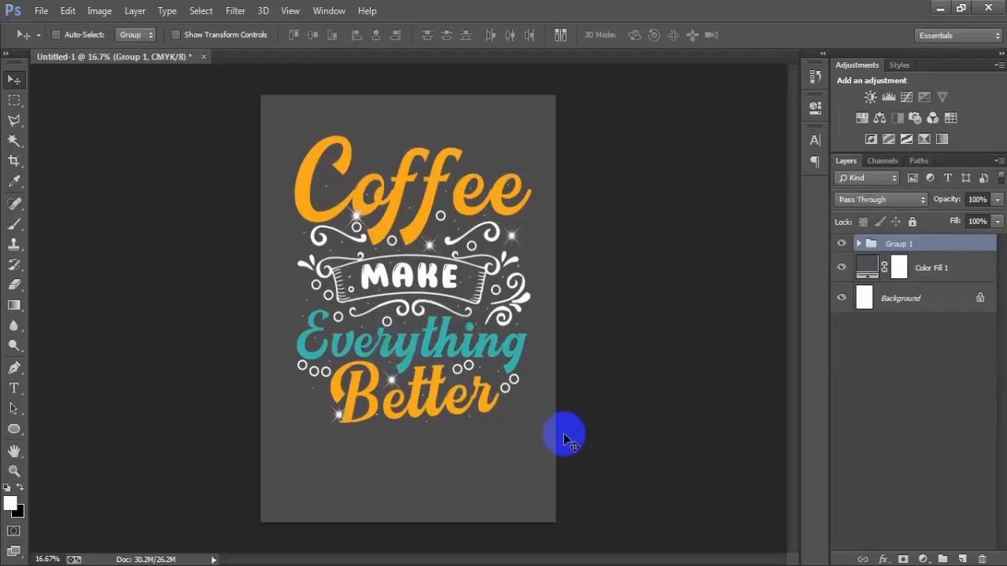
pyautogui.hotkey('ctrl', 't')
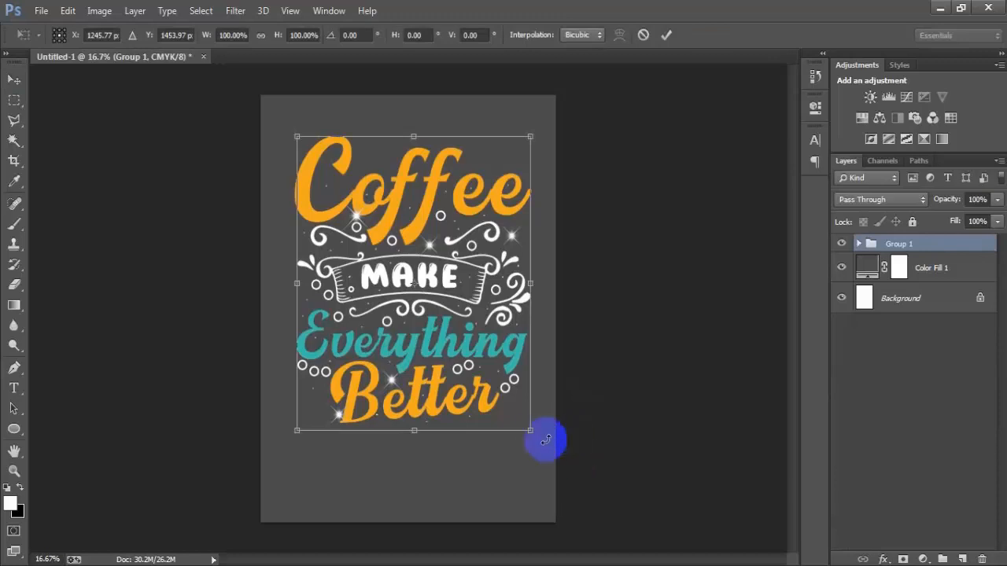
pyautogui.moveTo(531, 431); pyautogui.dragTo(546, 451)
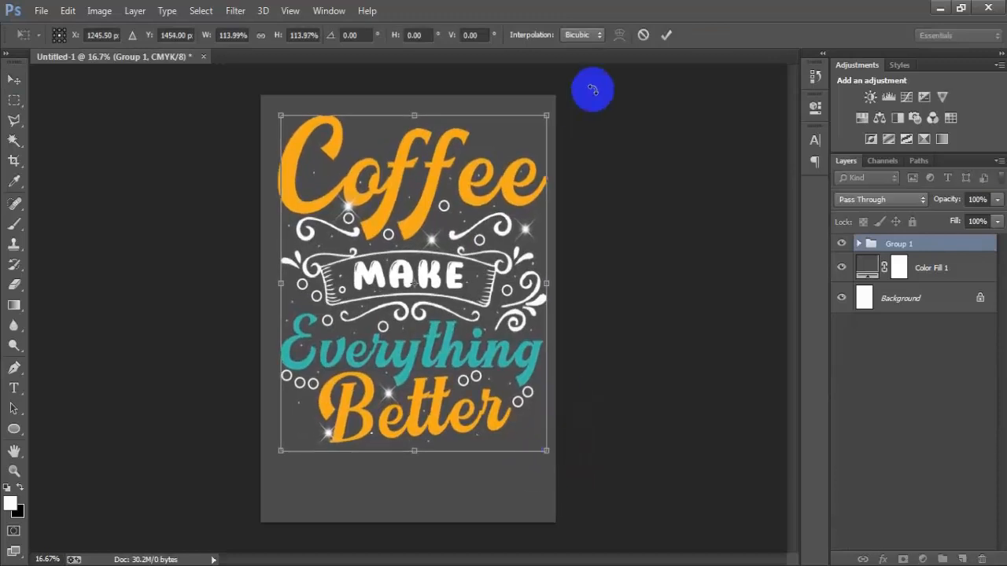
pyautogui.click(666, 36)
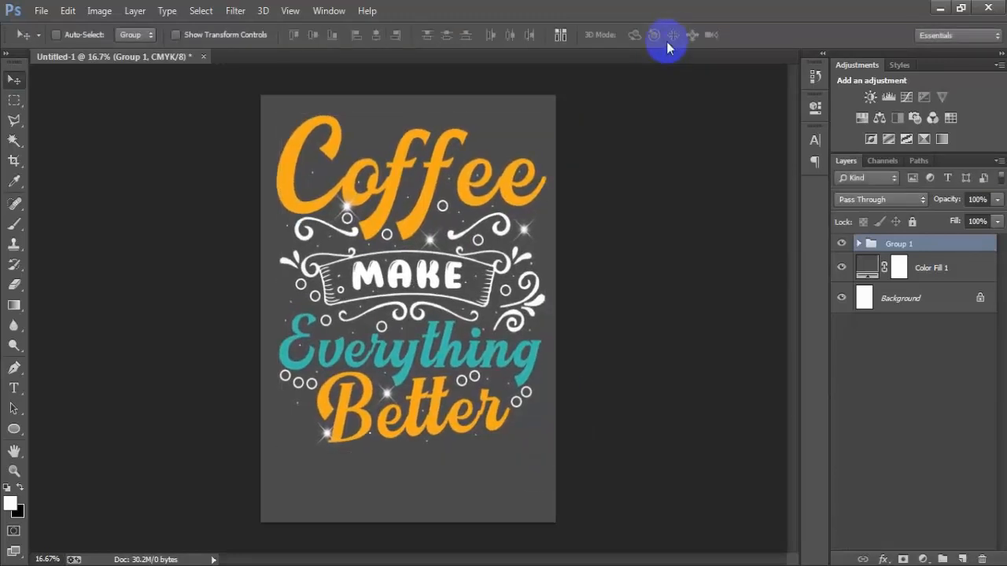
# Nudge the artwork group slightly down and left to balance it on the canvas.
pyautogui.press('Down')
pyautogui.press('Down')
pyautogui.press('Down')
pyautogui.press('Down')
pyautogui.press('Down')
pyautogui.press('Down')
pyautogui.press('Down')
pyautogui.press('Down')
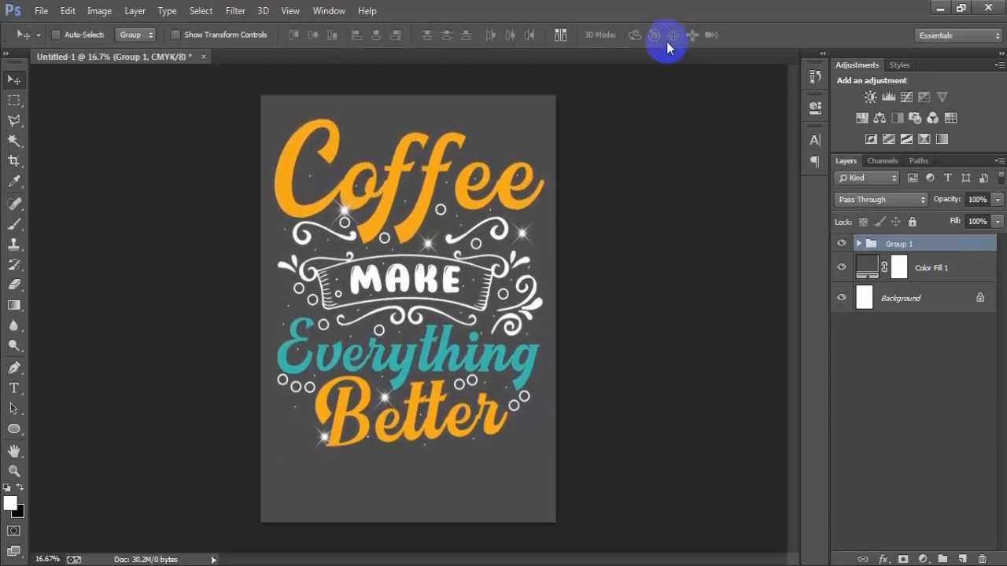
pyautogui.hotkey('shift', 'Down')
pyautogui.hotkey('shift', 'Left')
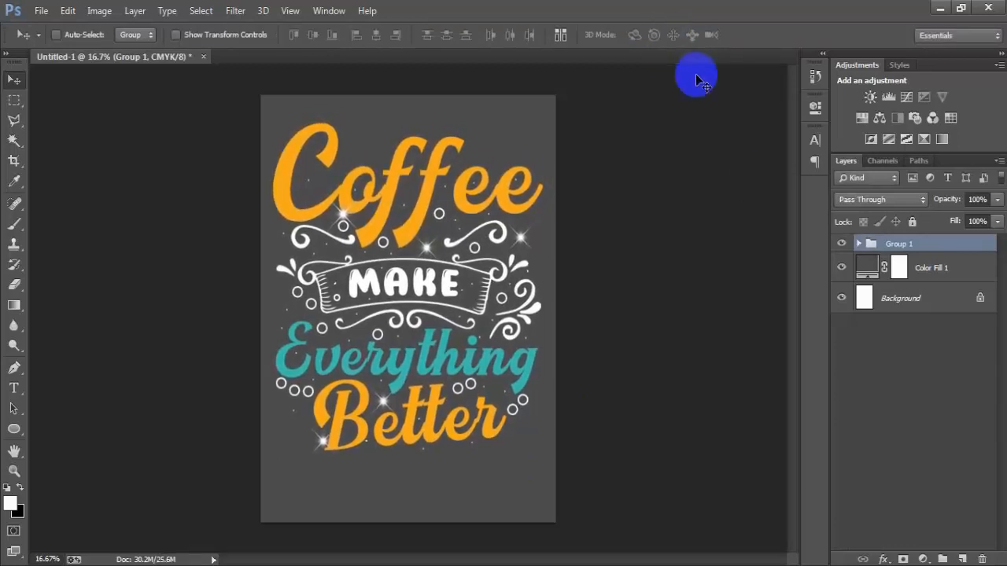
# Change the colour of the Color Fill 1 layer to black (000000).
pyautogui.doubleClick(866, 264)
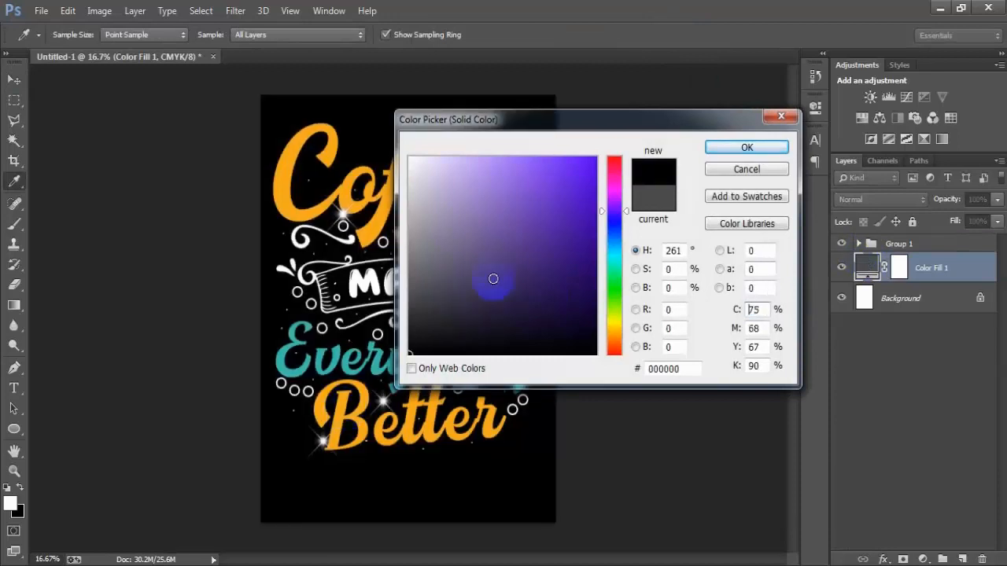
pyautogui.click(732, 150)
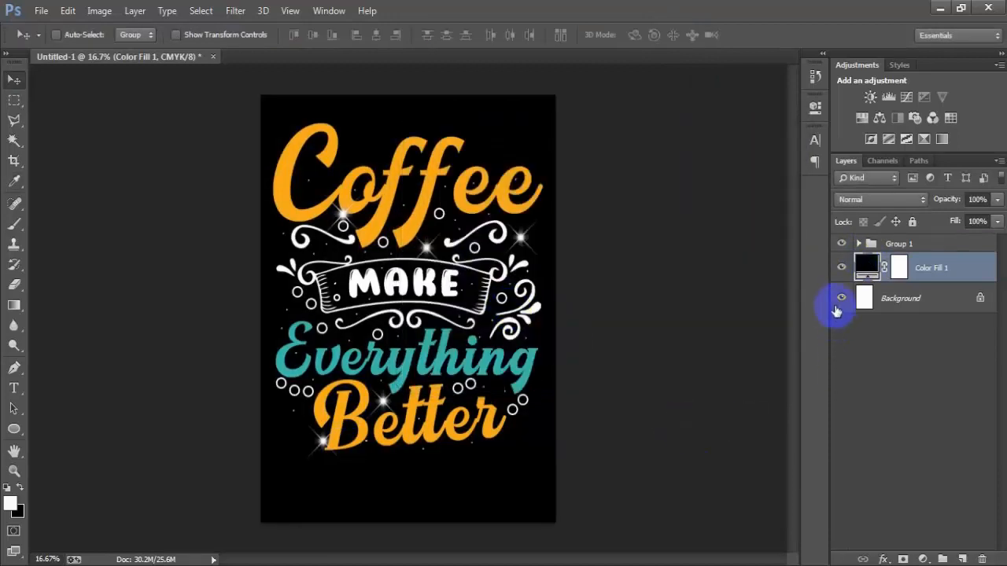
# Hide the Color Fill 1 and Background layers and export the artwork for web to the Desktop as transparent PNG-24 named Untitled-1.
pyautogui.click(841, 269)
pyautogui.hotkey('shift', 'ctrl', 'alt', 's')
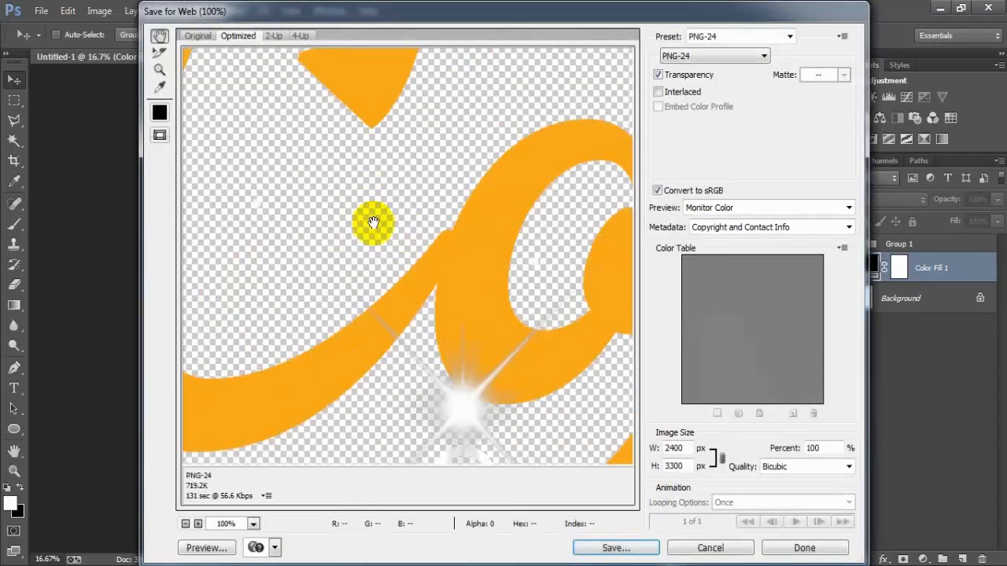
pyautogui.click(700, 55)
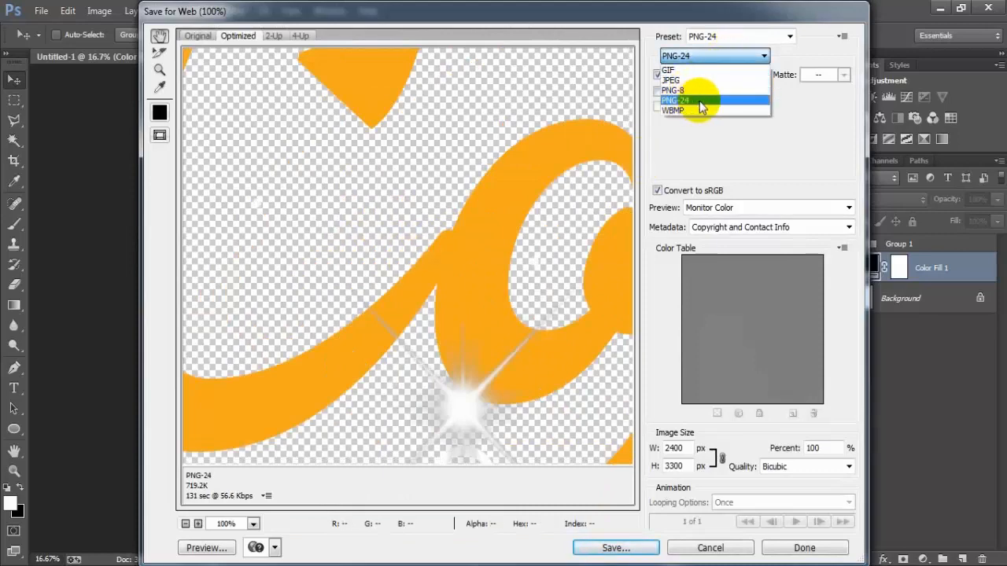
pyautogui.click(703, 101)
pyautogui.click(630, 547)
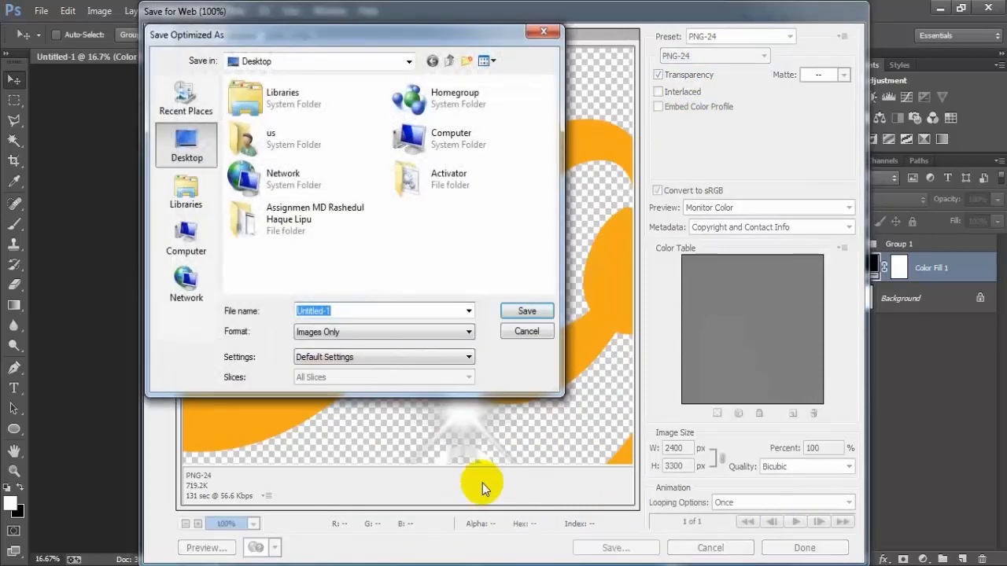
pyautogui.click(527, 313)
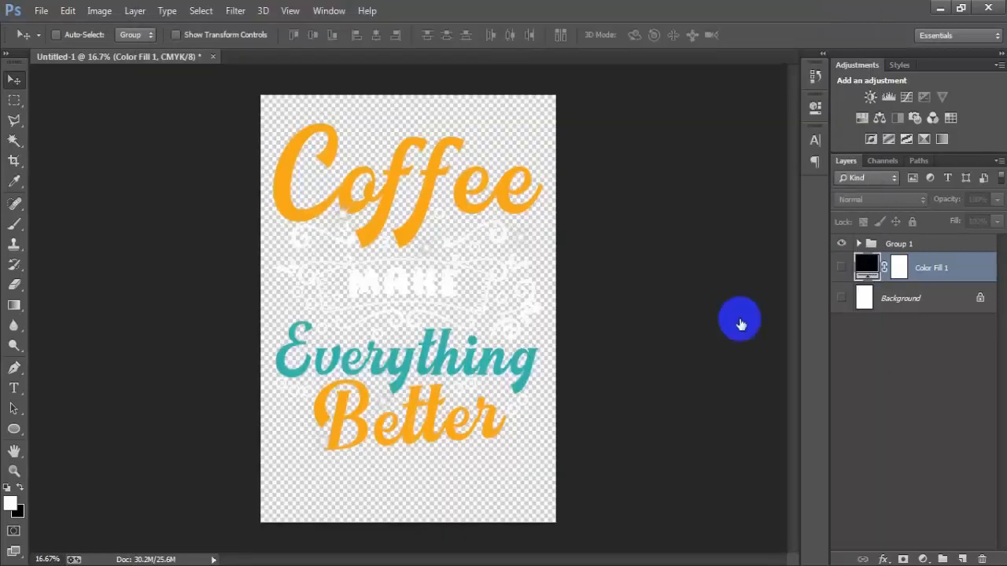
# Turn the visibility of the Background and Color Fill 1 layers back on.
pyautogui.click(842, 298)
pyautogui.click(841, 267)
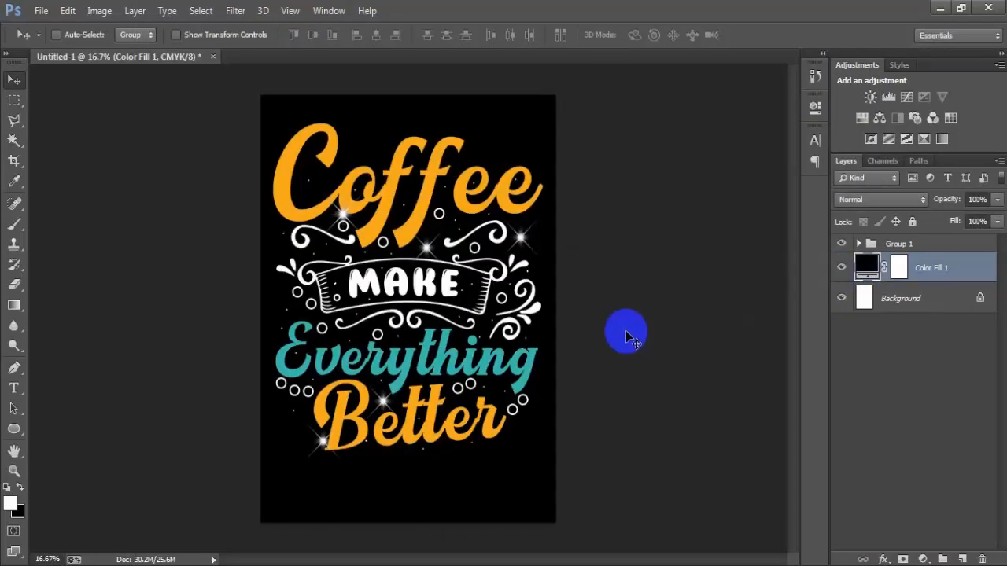